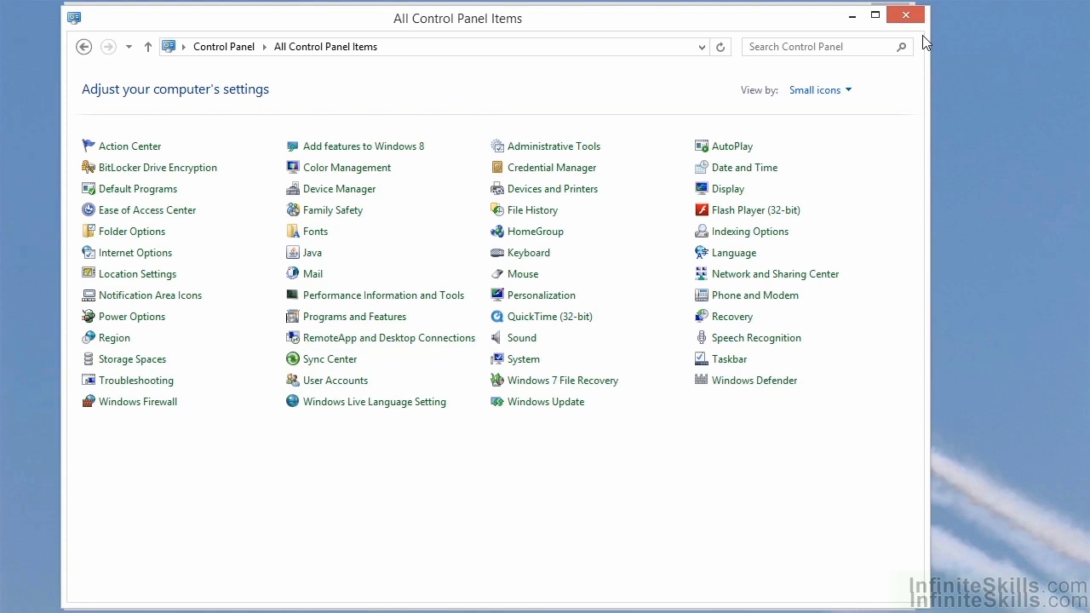
- Open the live Performance Monitor graph from Administrative Tools and remove the default % Processor Time counter
{"action": "left_click", "coordinate": [576, 147]}
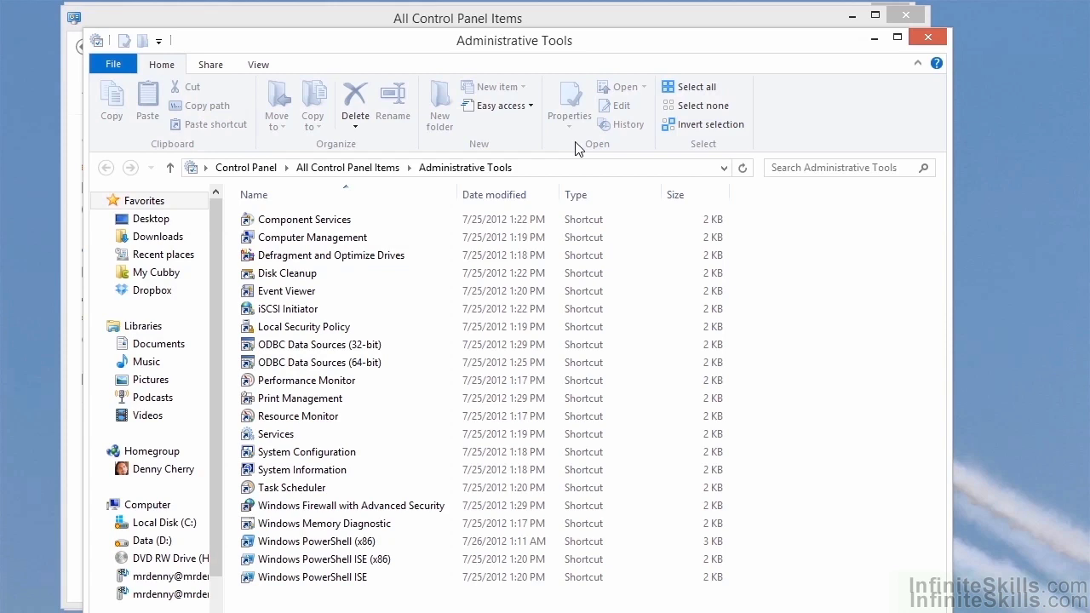
{"action": "double_click", "coordinate": [344, 385]}
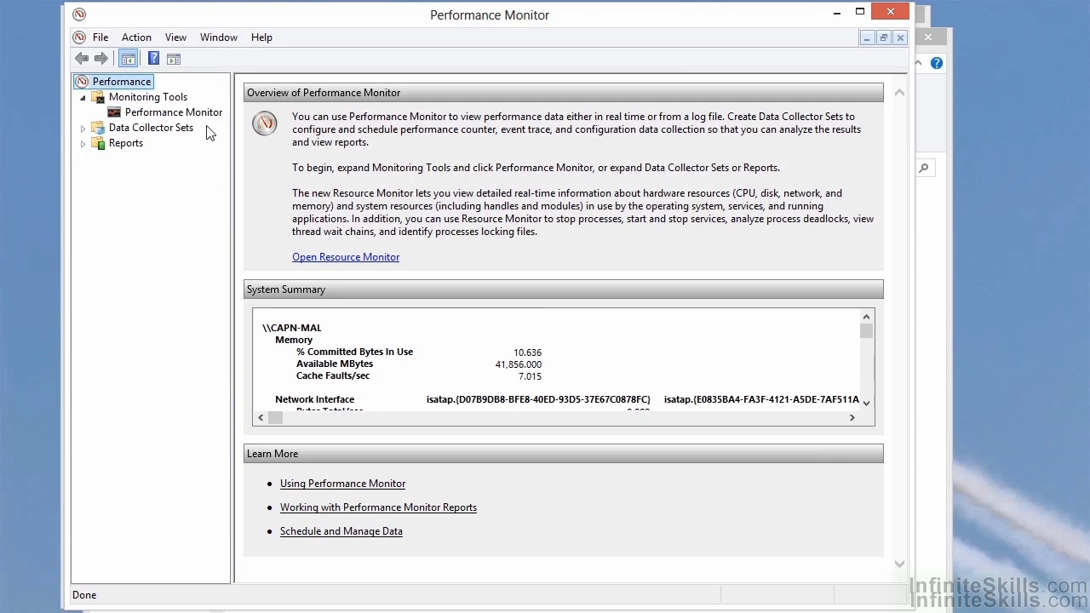
{"action": "left_click", "coordinate": [171, 112]}
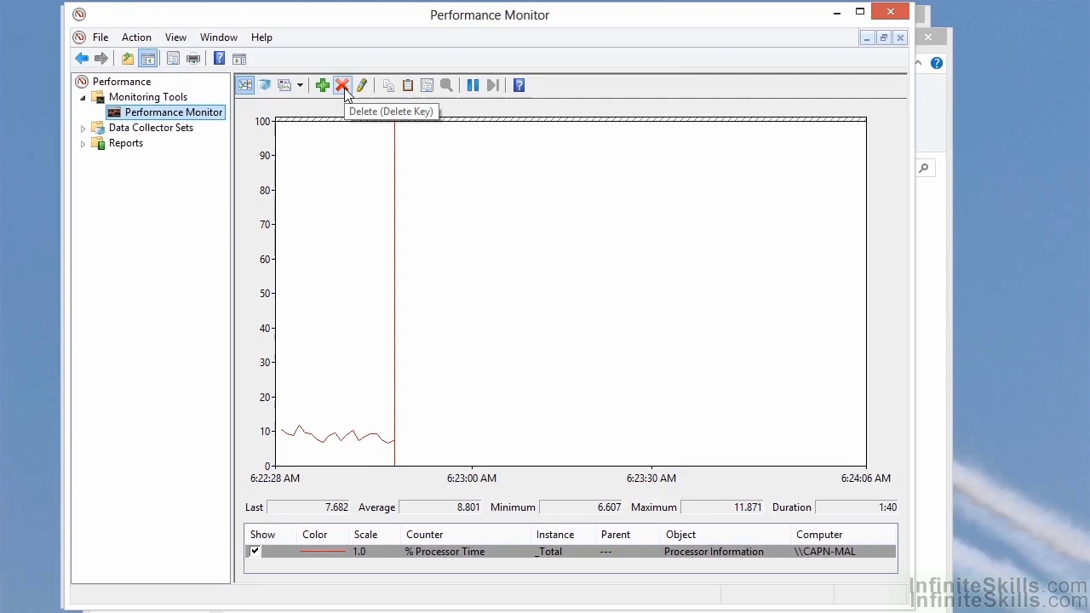
{"action": "left_click", "coordinate": [343, 86]}
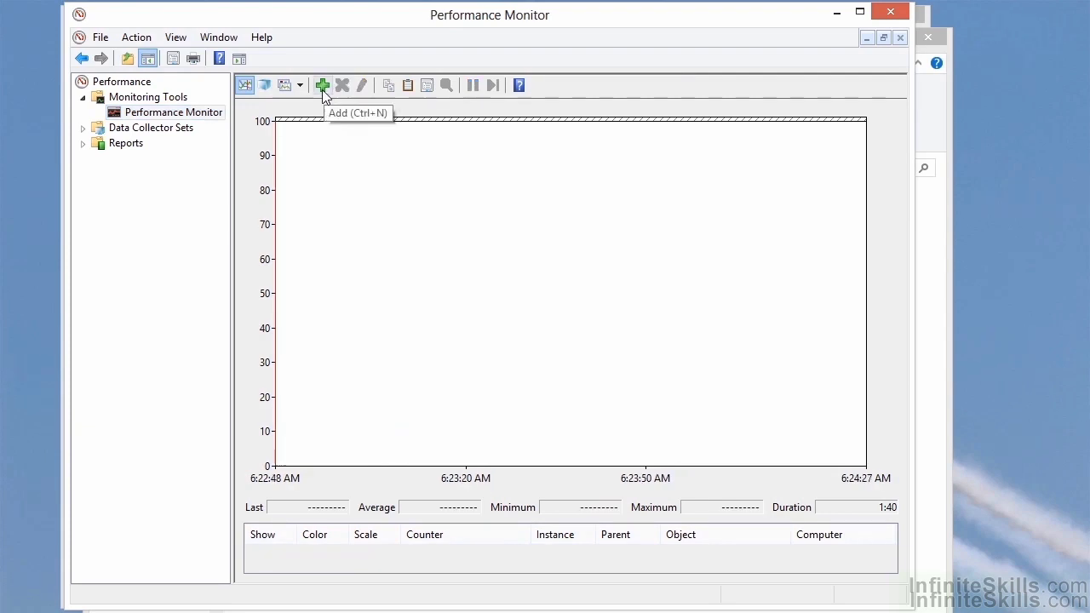
- Open the counter selection for the graph and review the counters offered by the PhysicalDisk object on the local computer
{"action": "left_click", "coordinate": [324, 87]}
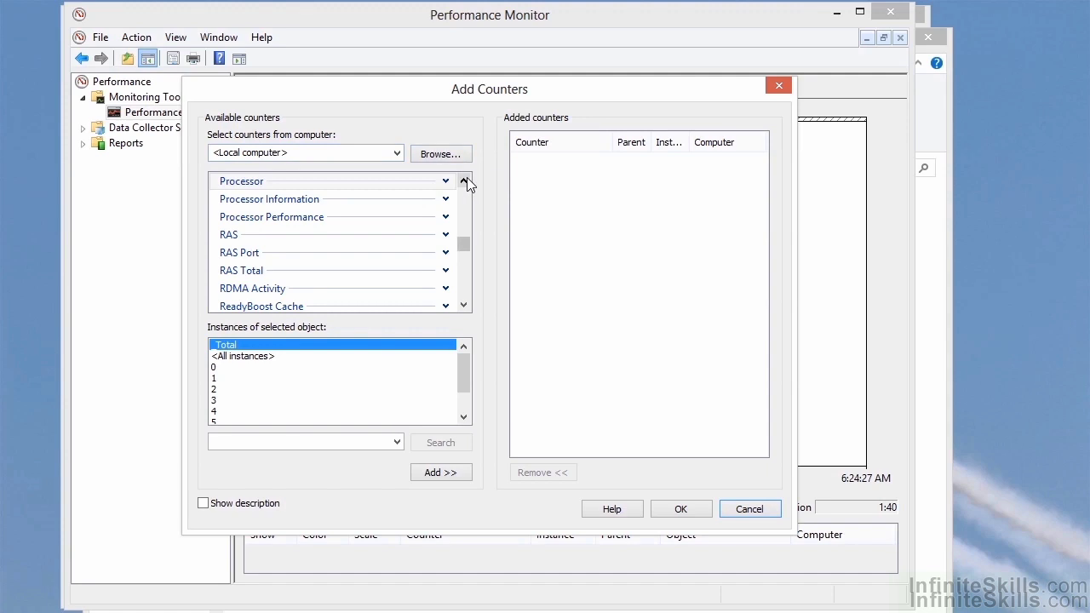
{"action": "left_click_drag", "start_coordinate": [466, 182], "coordinate": [466, 182]}
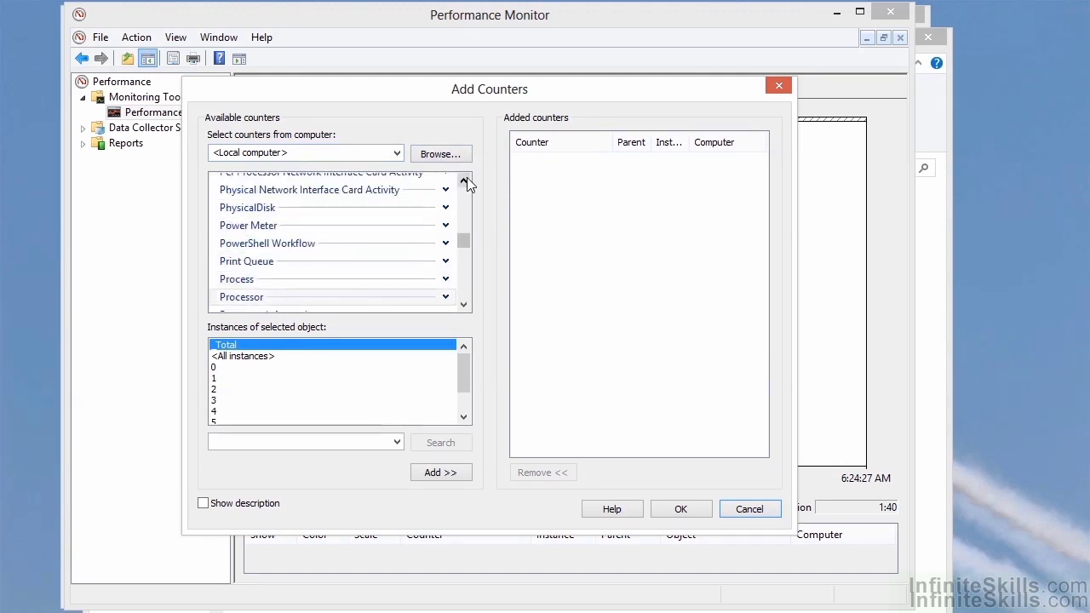
{"action": "left_click", "coordinate": [445, 208]}
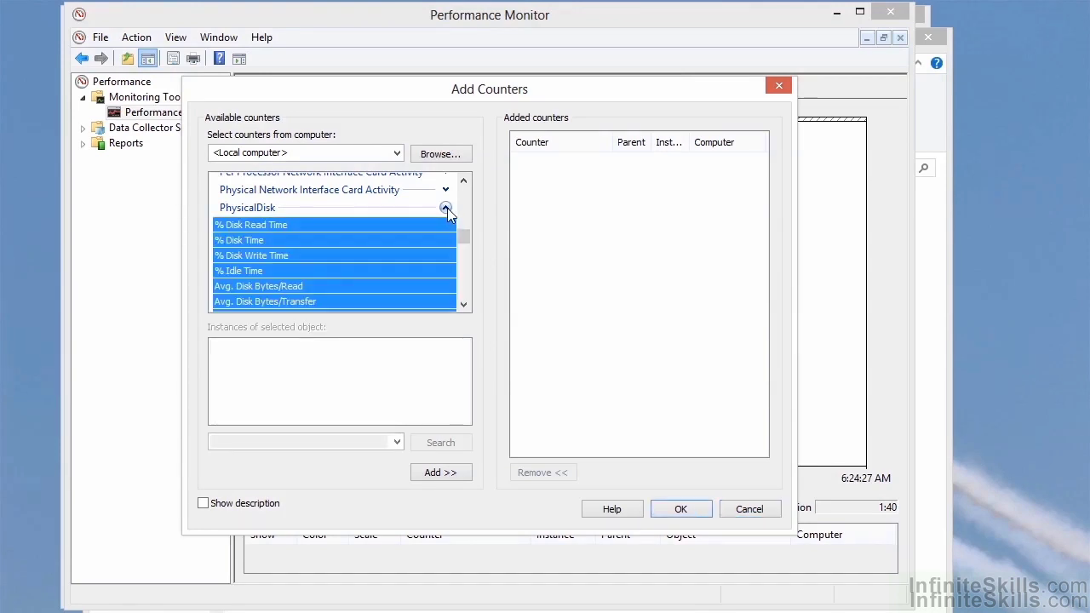
{"action": "left_click_drag", "start_coordinate": [465, 304], "coordinate": [466, 307]}
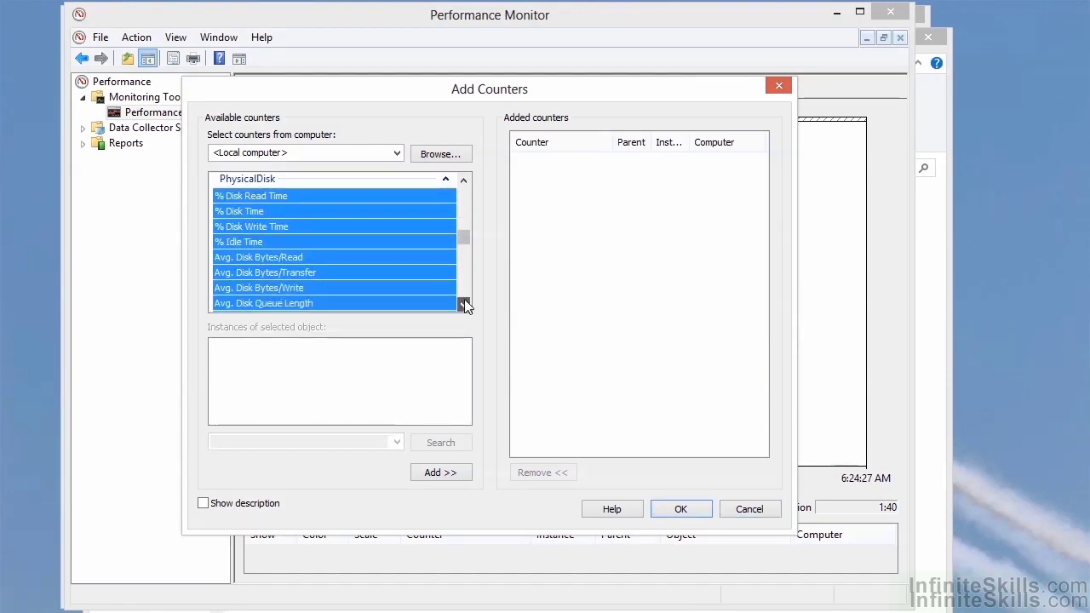
{"action": "left_click", "coordinate": [464, 305]}
{"action": "left_click", "coordinate": [464, 305]}
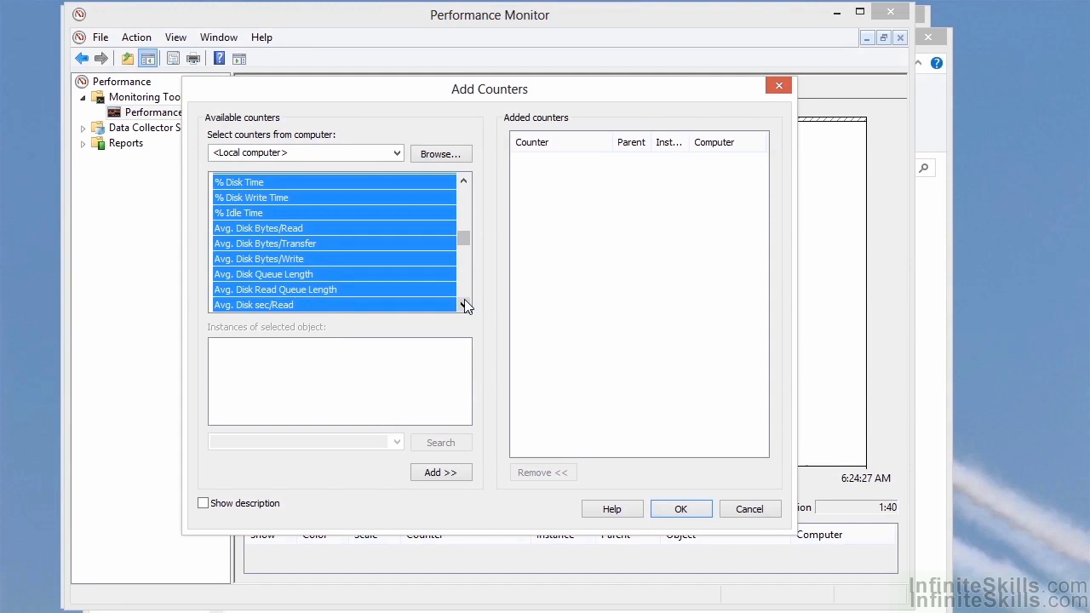
{"action": "left_click", "coordinate": [464, 304]}
{"action": "left_click", "coordinate": [464, 305]}
{"action": "left_click", "coordinate": [464, 305]}
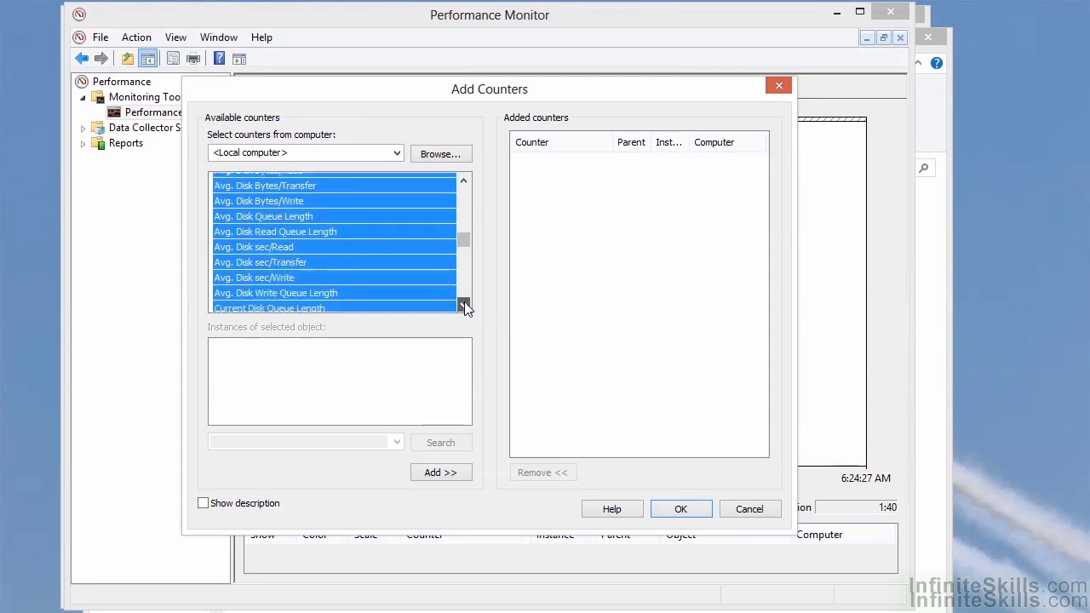
{"action": "left_click", "coordinate": [464, 305]}
{"action": "left_click", "coordinate": [465, 304]}
{"action": "left_click", "coordinate": [465, 305]}
{"action": "left_click", "coordinate": [464, 305]}
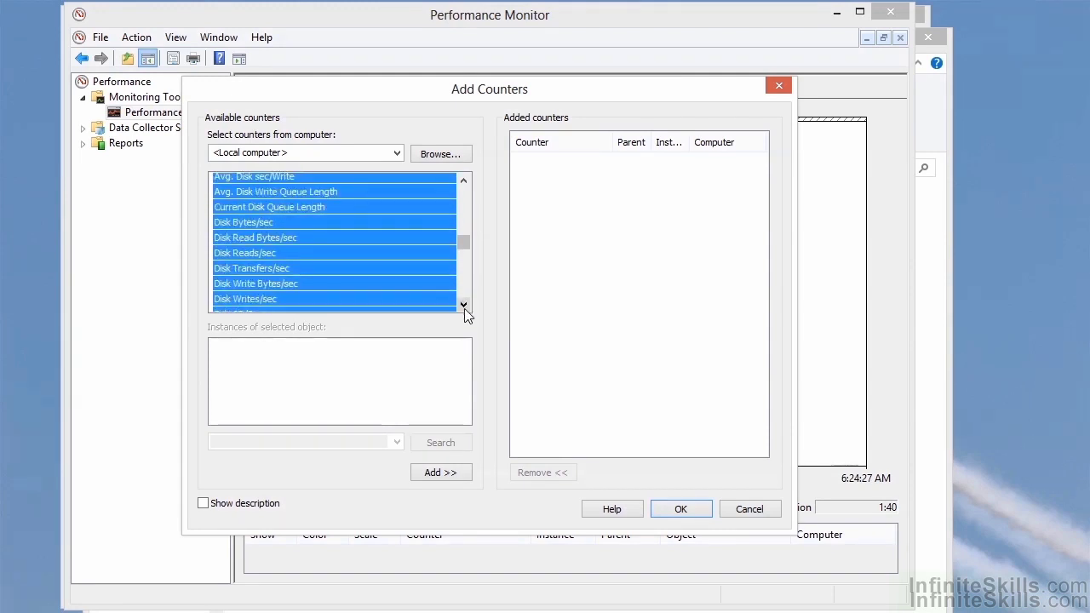
{"action": "left_click", "coordinate": [464, 305]}
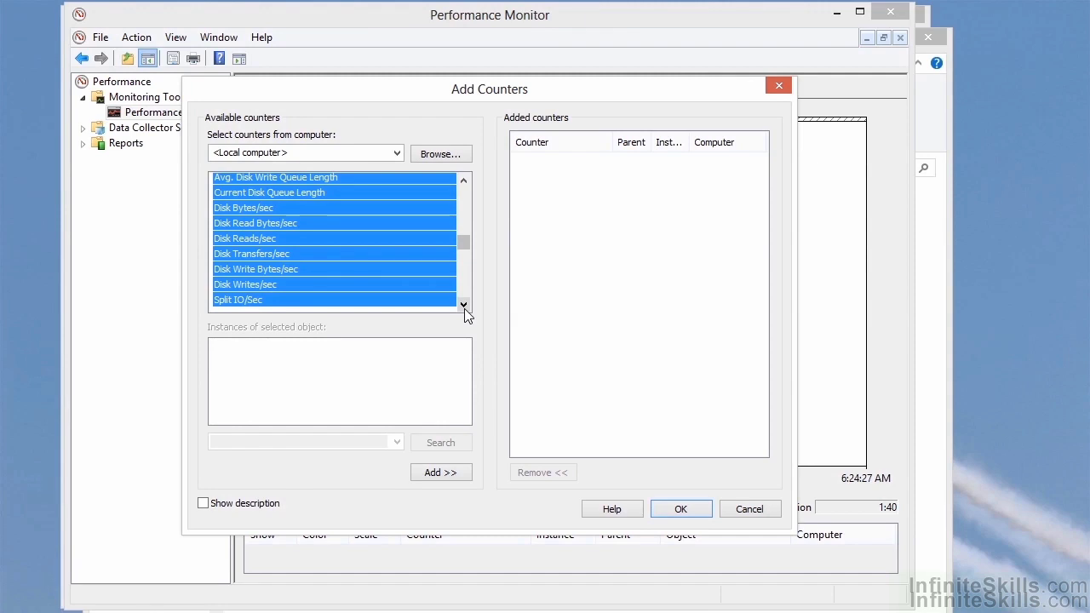
- Add the PhysicalDisk counters Avg. Disk sec/Read and Avg. Disk sec/Write for the 0 D: and 1 C: instances
{"action": "left_click", "coordinate": [464, 182]}
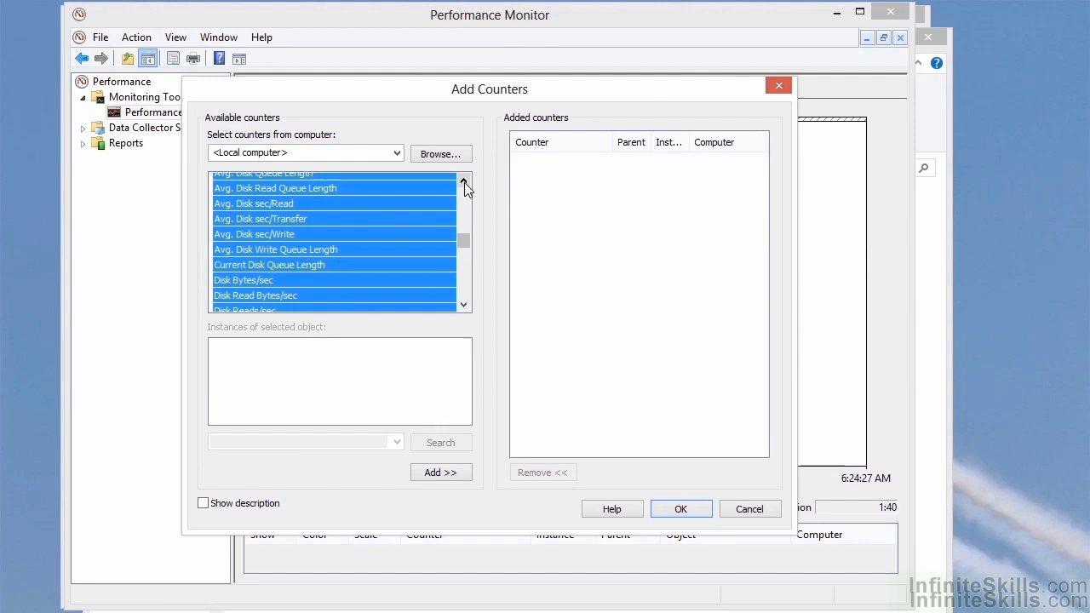
{"action": "left_click", "coordinate": [253, 207]}
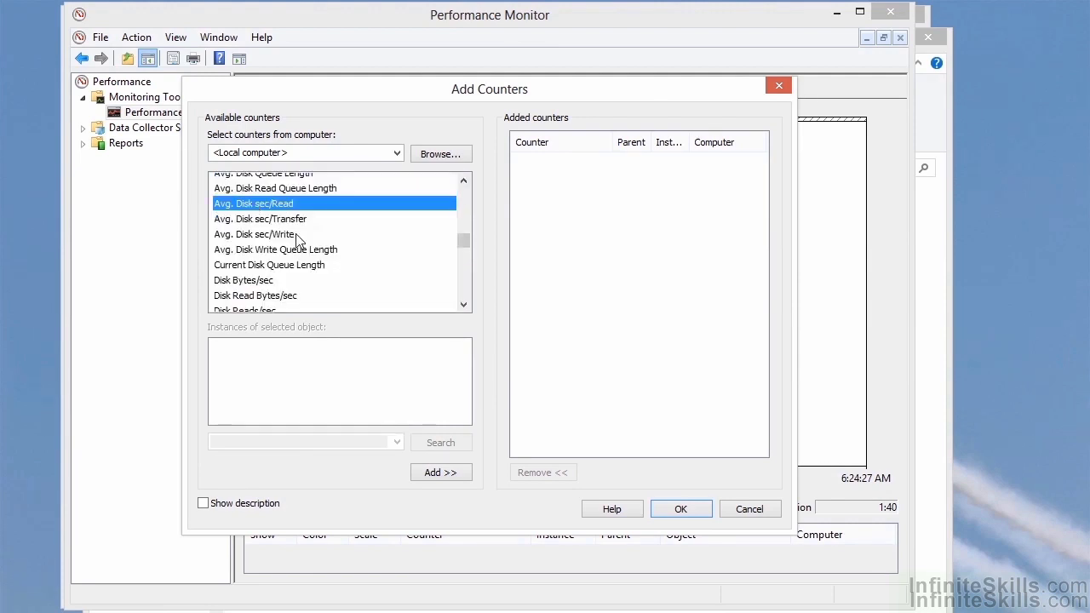
{"action": "left_click", "coordinate": [297, 236], "text": "ctrl"}
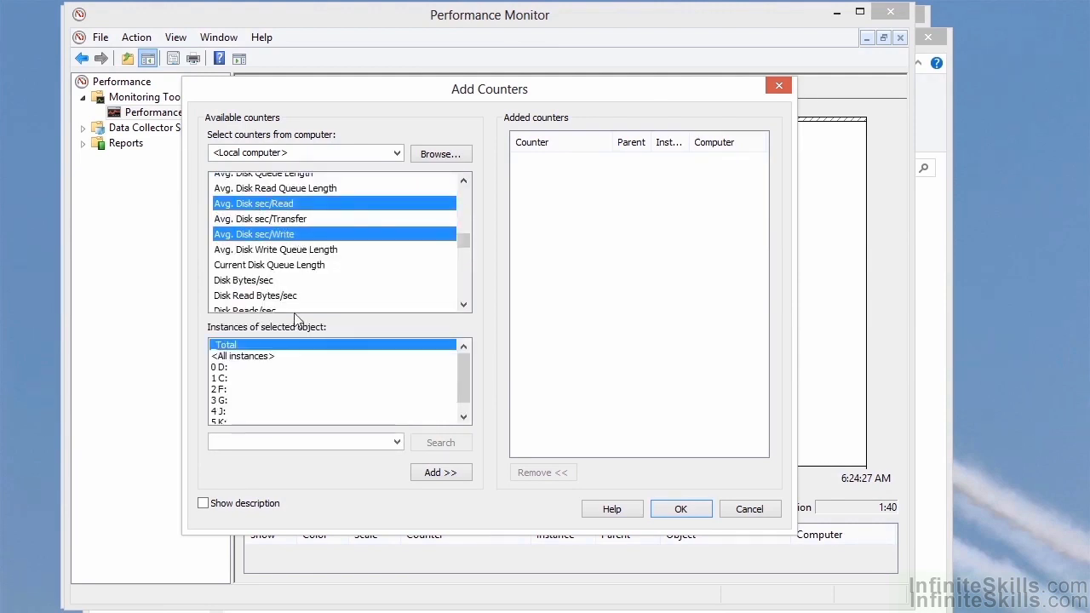
{"action": "left_click", "coordinate": [232, 380]}
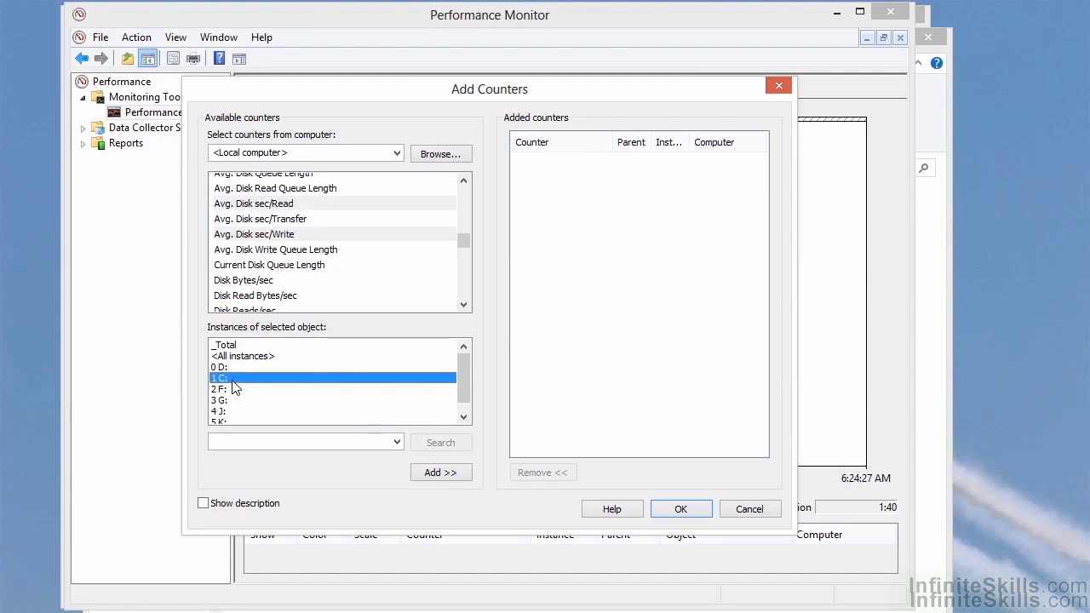
{"action": "left_click", "coordinate": [238, 369], "text": "ctrl"}
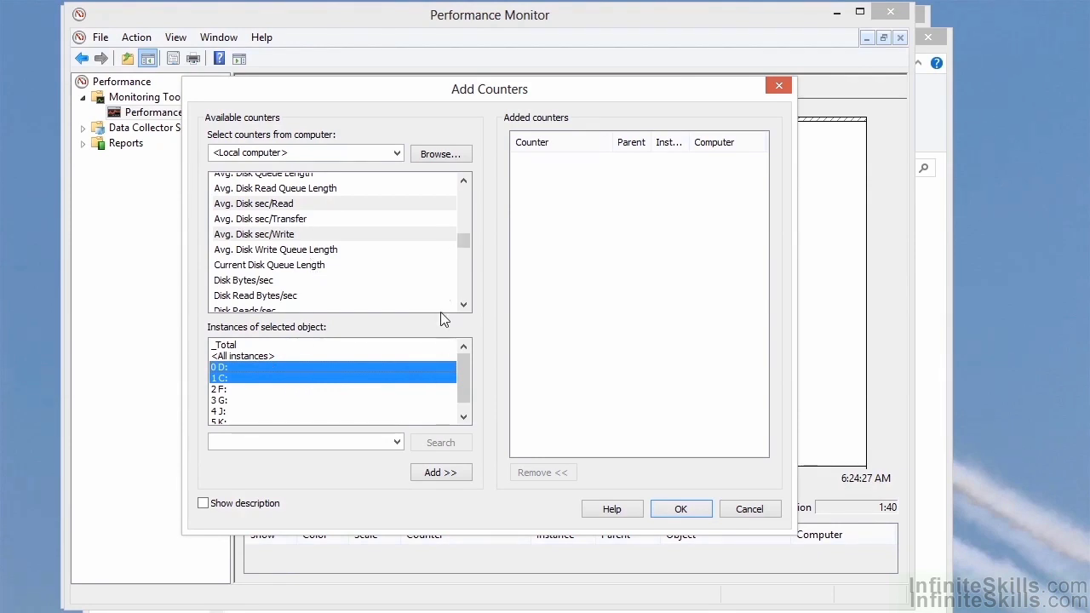
{"action": "left_click", "coordinate": [444, 472]}
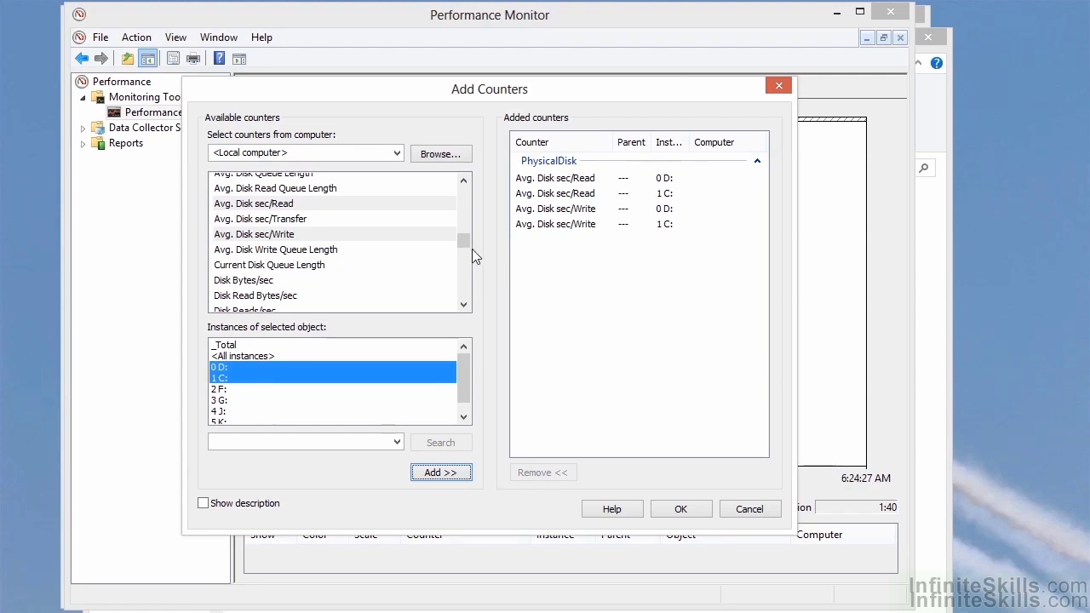
- Add the Buffer cache hit ratio counter from the SQLServer:Buffer Manager object
{"action": "left_click_drag", "start_coordinate": [470, 238], "coordinate": [471, 265]}
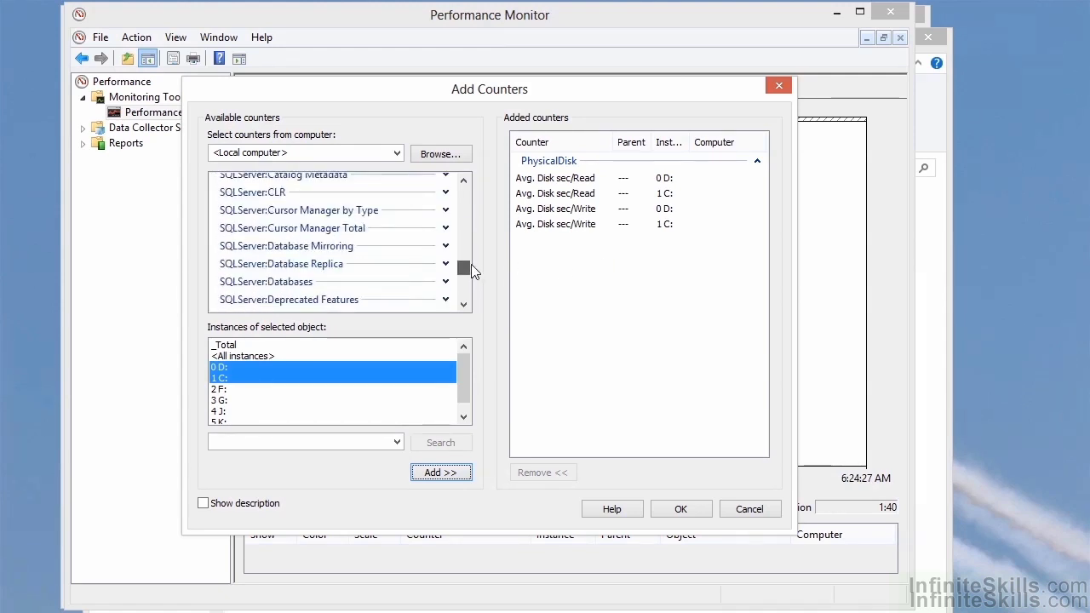
{"action": "left_click", "coordinate": [464, 181]}
{"action": "left_click", "coordinate": [464, 181]}
{"action": "left_click", "coordinate": [464, 181]}
{"action": "left_click", "coordinate": [465, 181]}
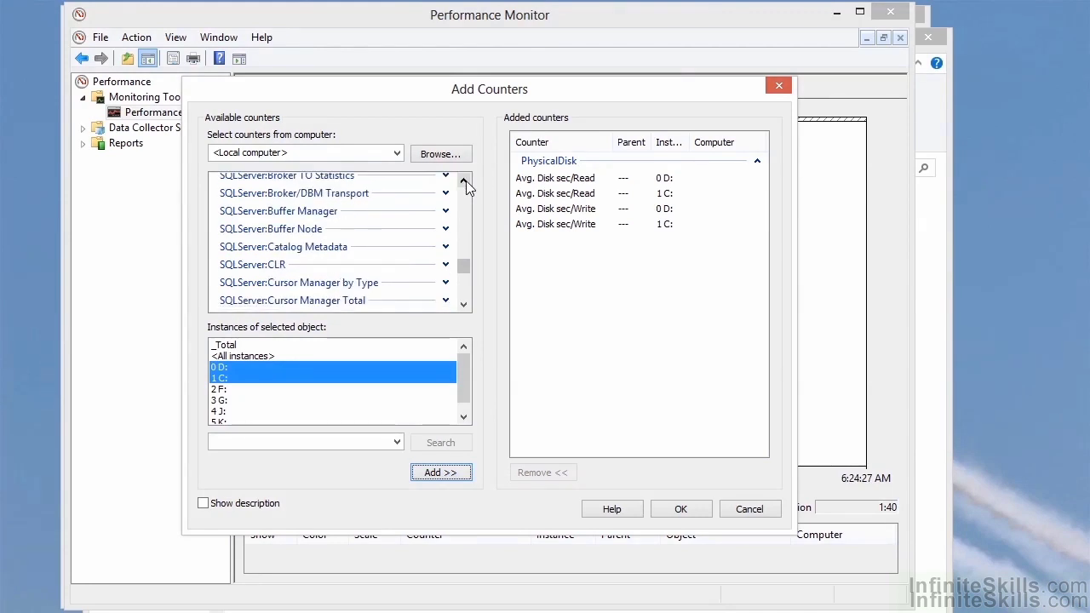
{"action": "left_click", "coordinate": [464, 181]}
{"action": "left_click", "coordinate": [465, 181]}
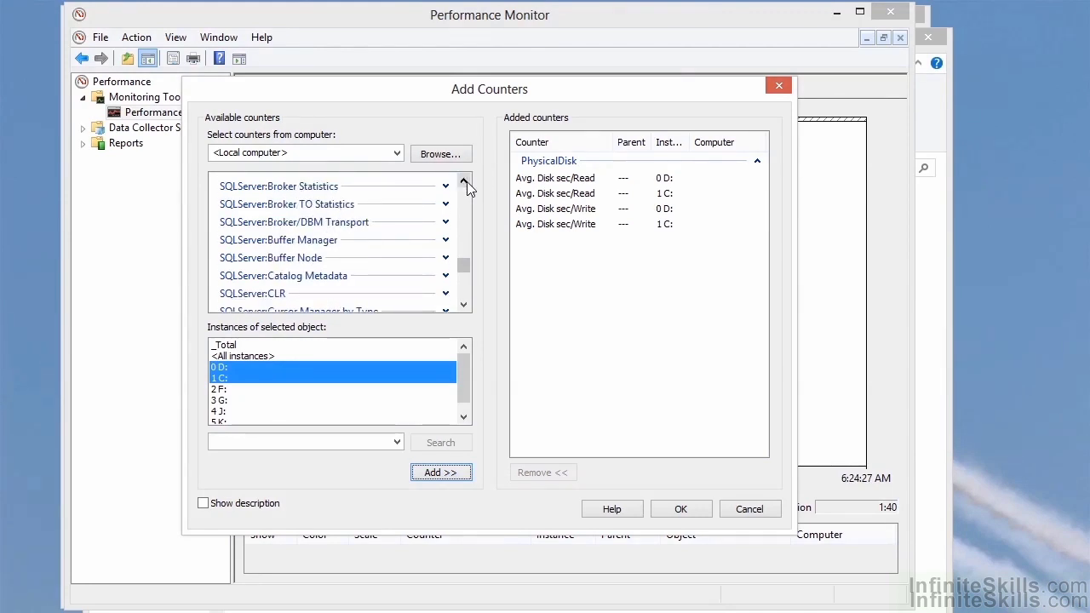
{"action": "left_click", "coordinate": [446, 240]}
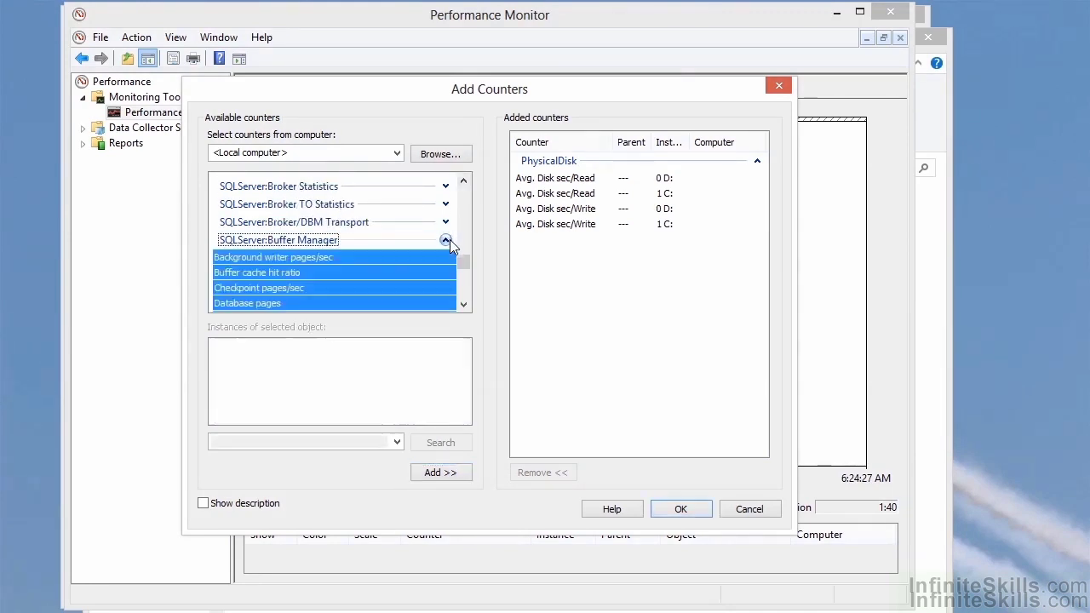
{"action": "left_click", "coordinate": [244, 277]}
{"action": "left_click", "coordinate": [433, 471]}
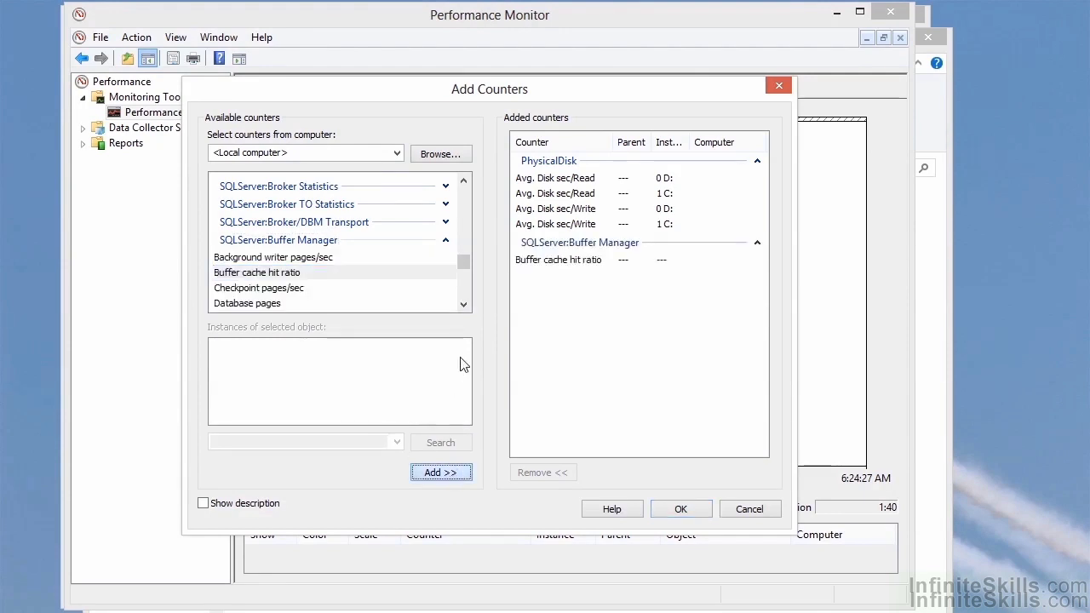
- Add the Page life expectancy counter from the SQLServer:Buffer Manager object
{"action": "left_click", "coordinate": [465, 305]}
{"action": "left_click", "coordinate": [465, 305]}
{"action": "left_click", "coordinate": [465, 305]}
{"action": "left_click", "coordinate": [465, 305]}
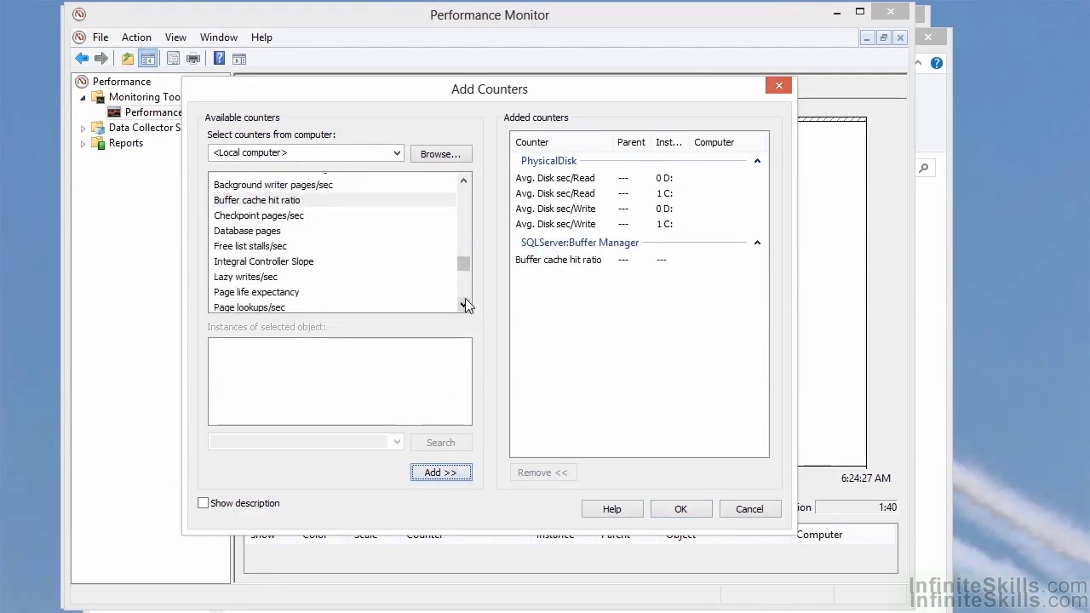
{"action": "left_click", "coordinate": [311, 294]}
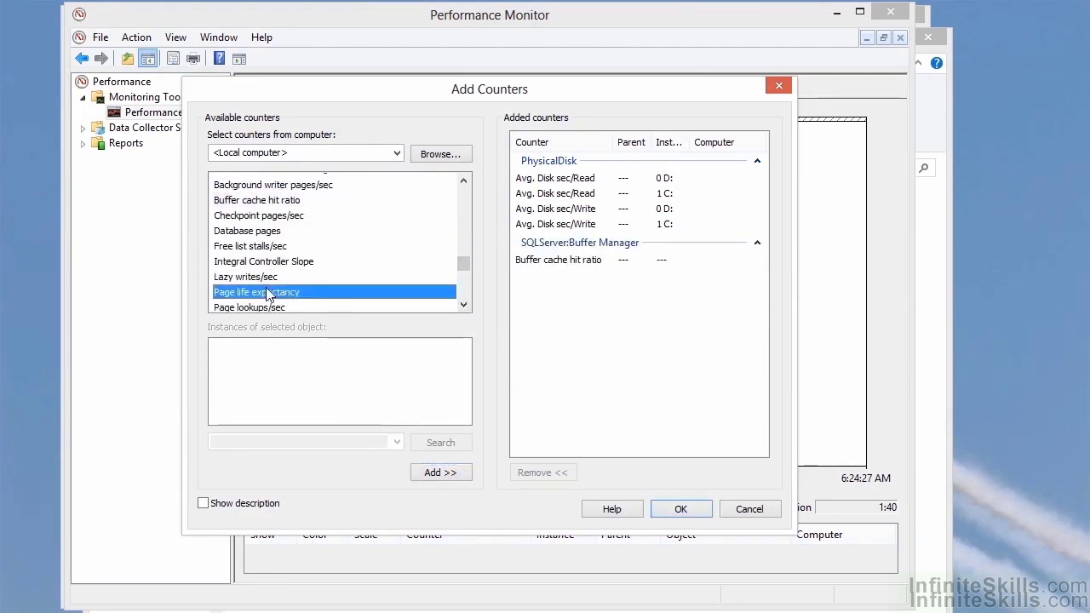
{"action": "left_click", "coordinate": [433, 474]}
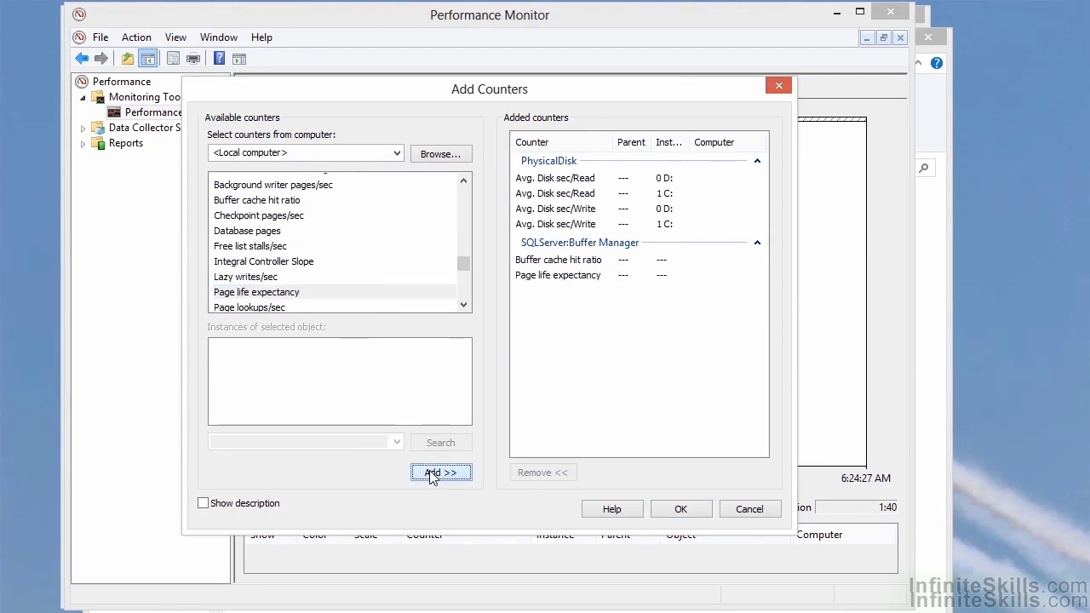
- Check the source computer choices, keep the local computer, and apply the added counters to the graph
{"action": "left_click", "coordinate": [375, 151]}
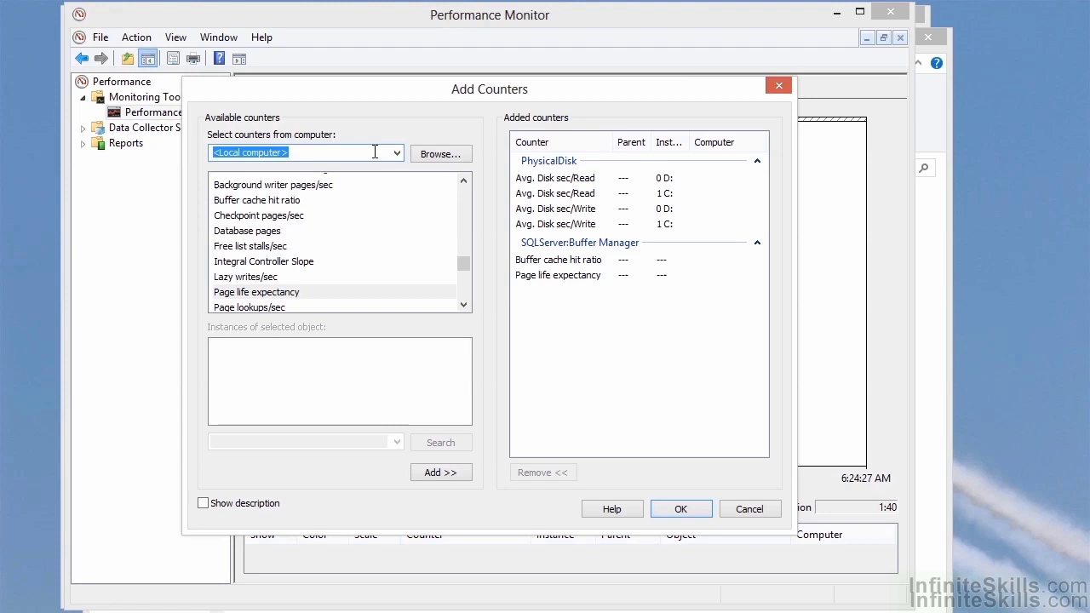
{"action": "left_click", "coordinate": [401, 156]}
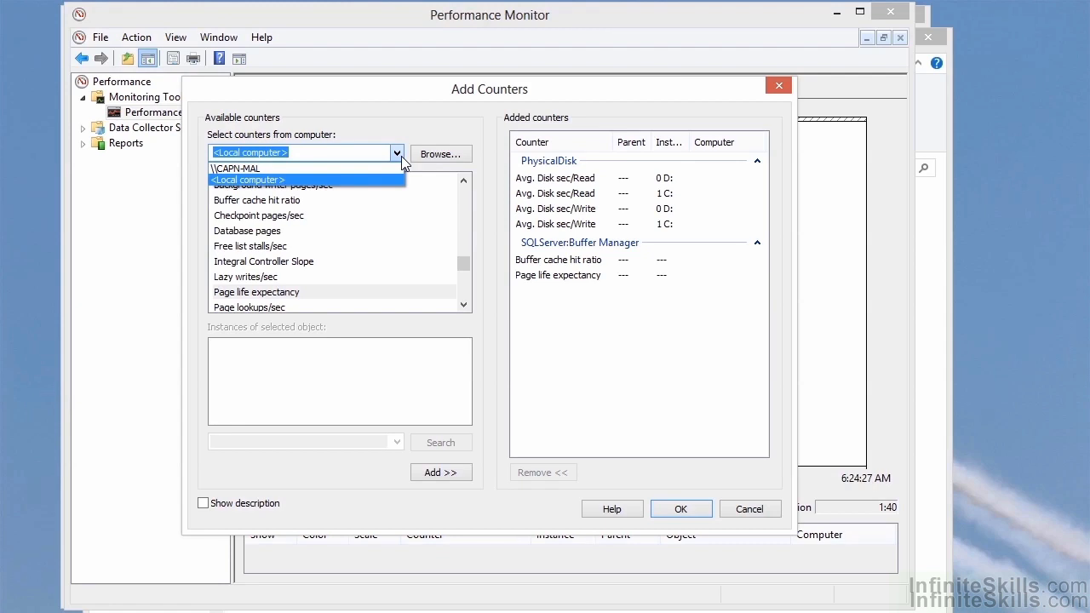
{"action": "left_click", "coordinate": [401, 156]}
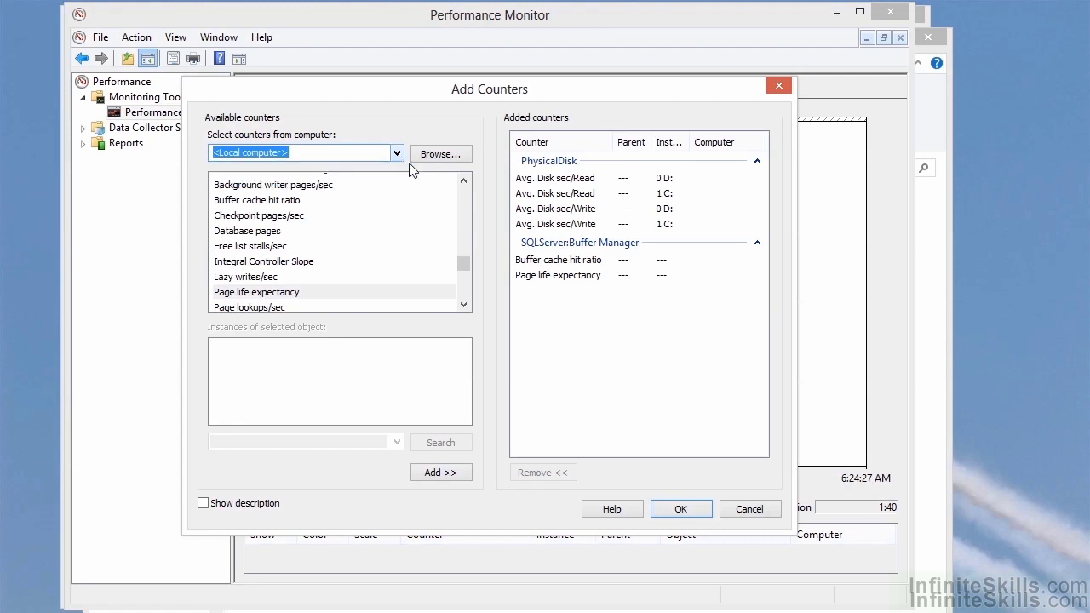
{"action": "left_click", "coordinate": [679, 511]}
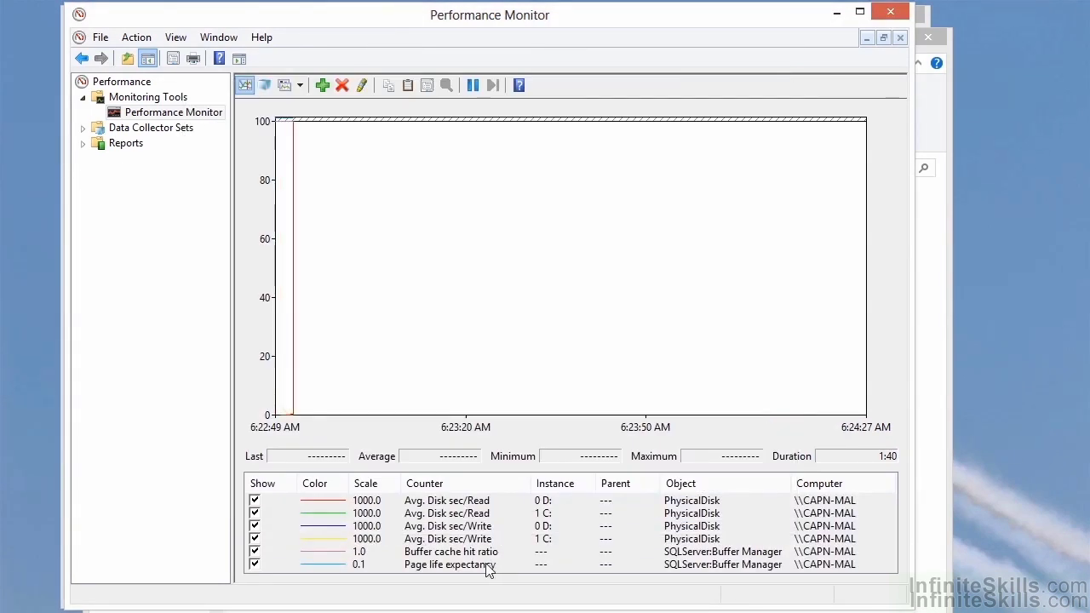
- Examine the last, average, minimum and maximum values of each disk and Buffer Manager counter on the graph
{"action": "left_click", "coordinate": [558, 501]}
{"action": "left_click", "coordinate": [560, 514]}
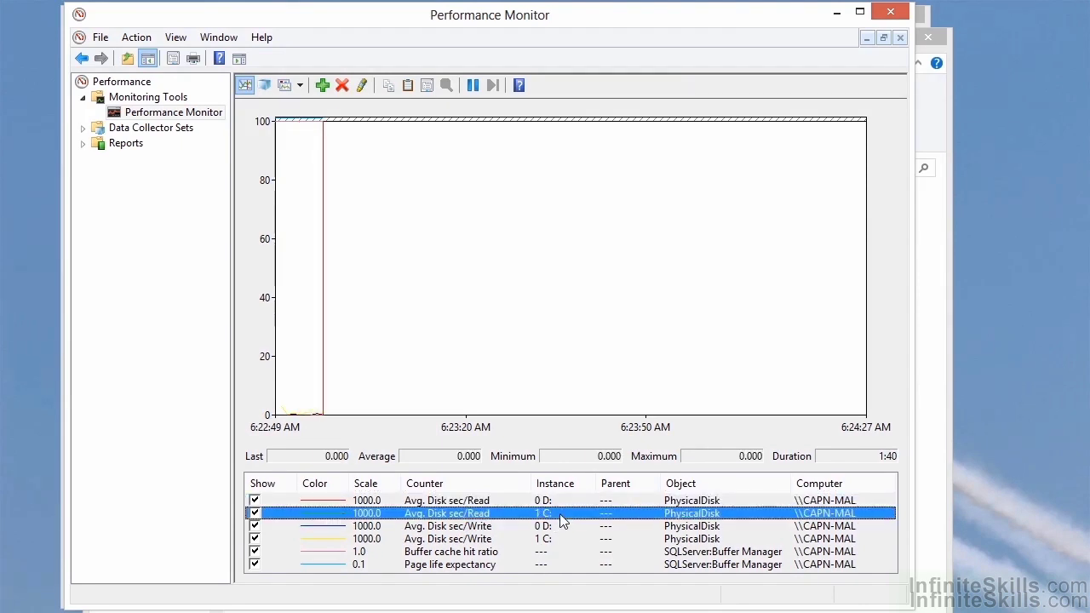
{"action": "left_click", "coordinate": [561, 528]}
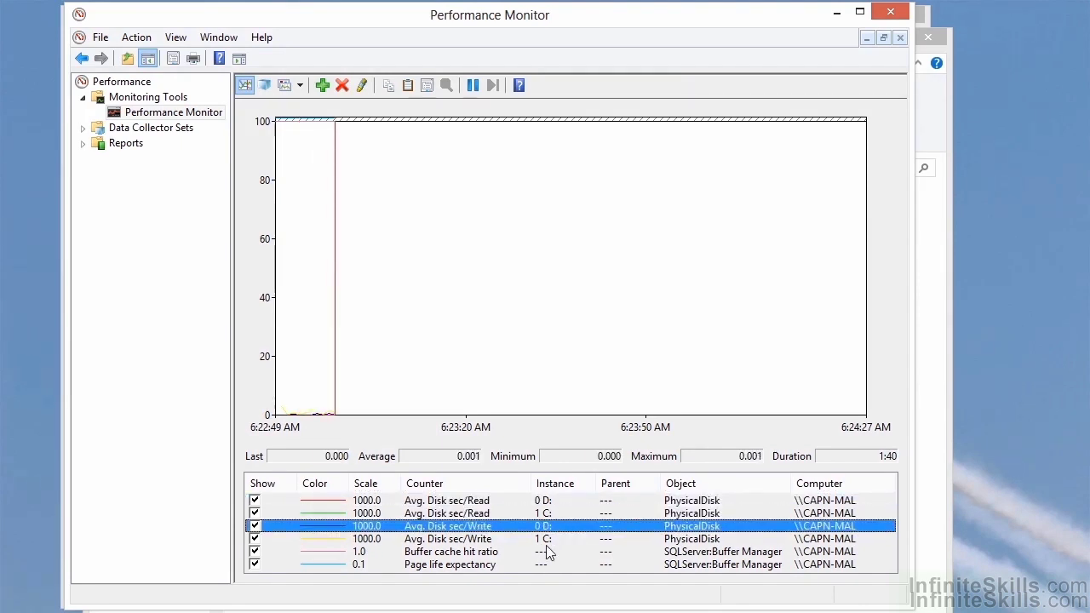
{"action": "left_click", "coordinate": [548, 541]}
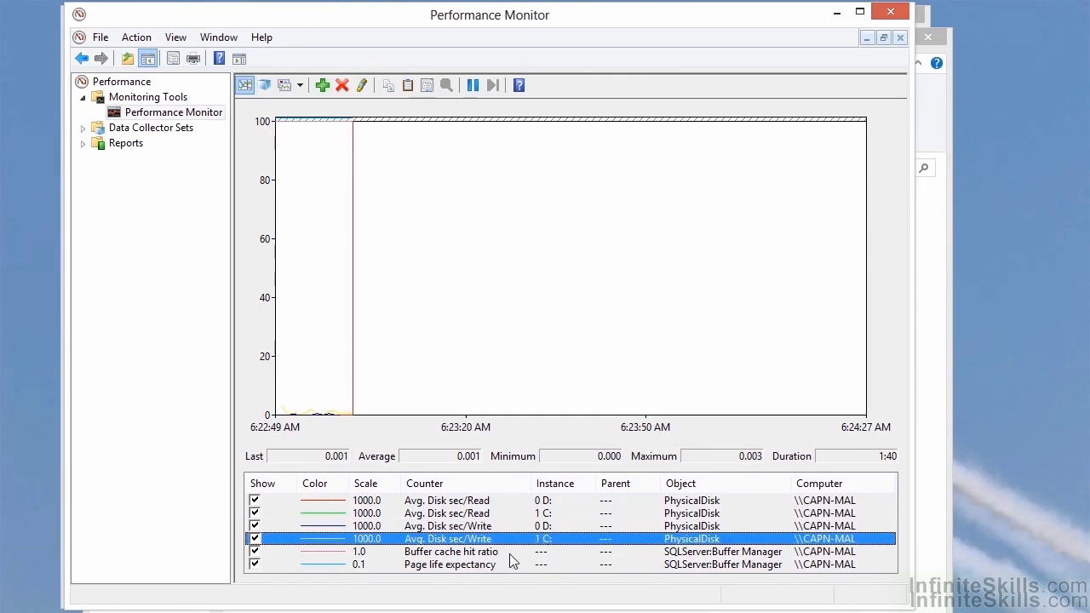
{"action": "left_click", "coordinate": [510, 554]}
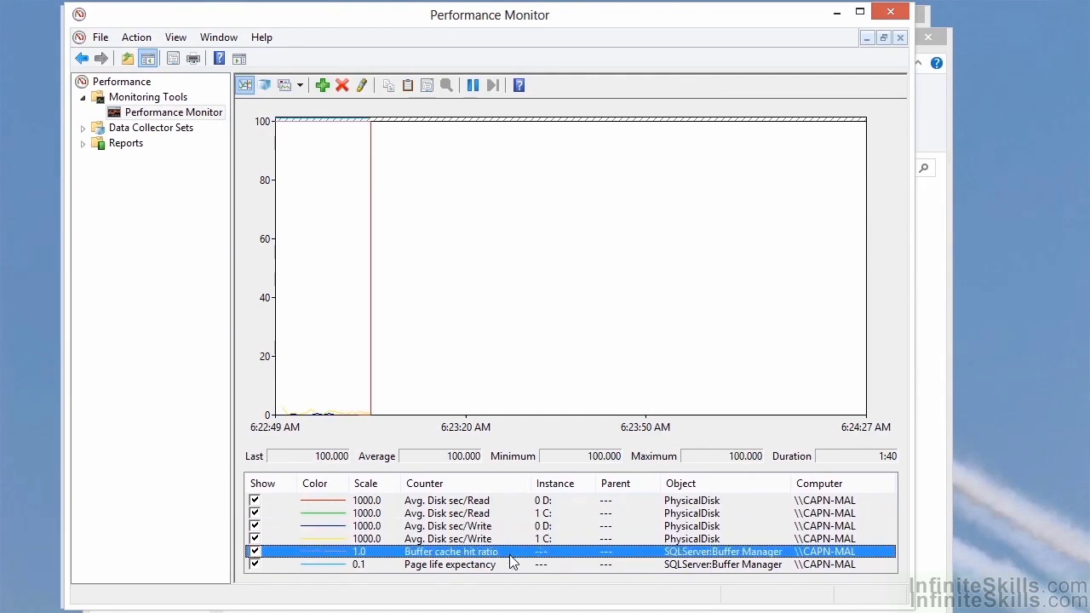
{"action": "left_click", "coordinate": [509, 566]}
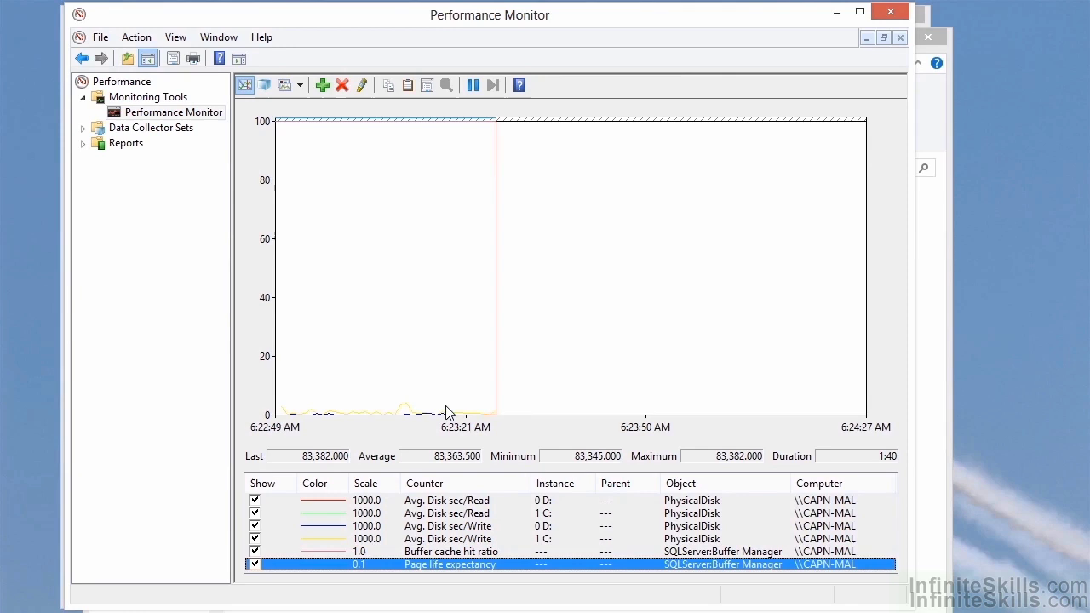
- Turn on counter highlighting and compare the Avg. Disk sec/Write lines of the D: and C: disks on the graph
{"action": "left_click", "coordinate": [479, 542]}
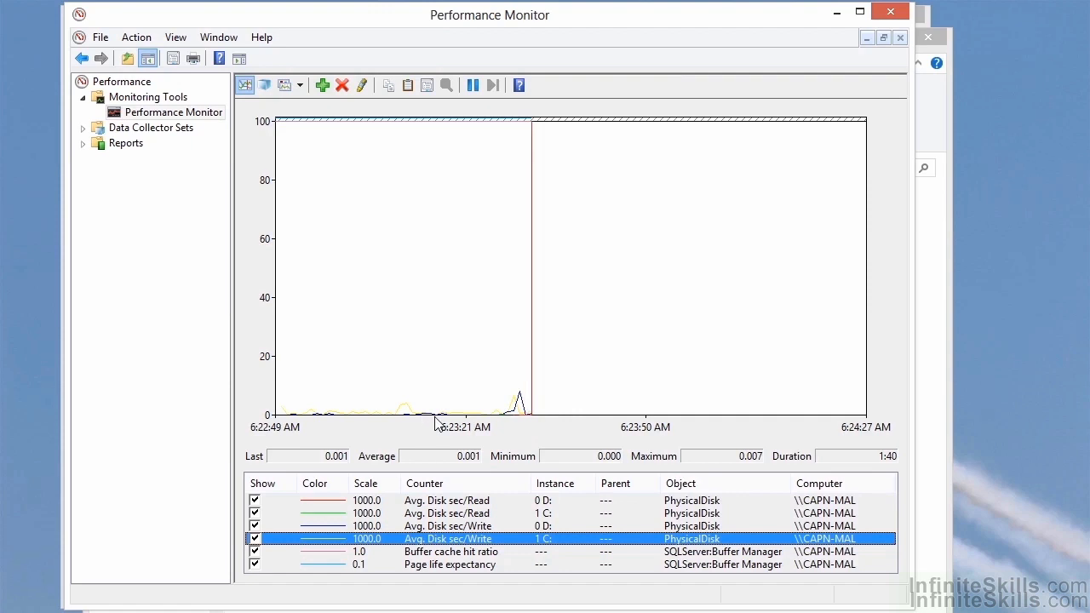
{"action": "left_click", "coordinate": [367, 85]}
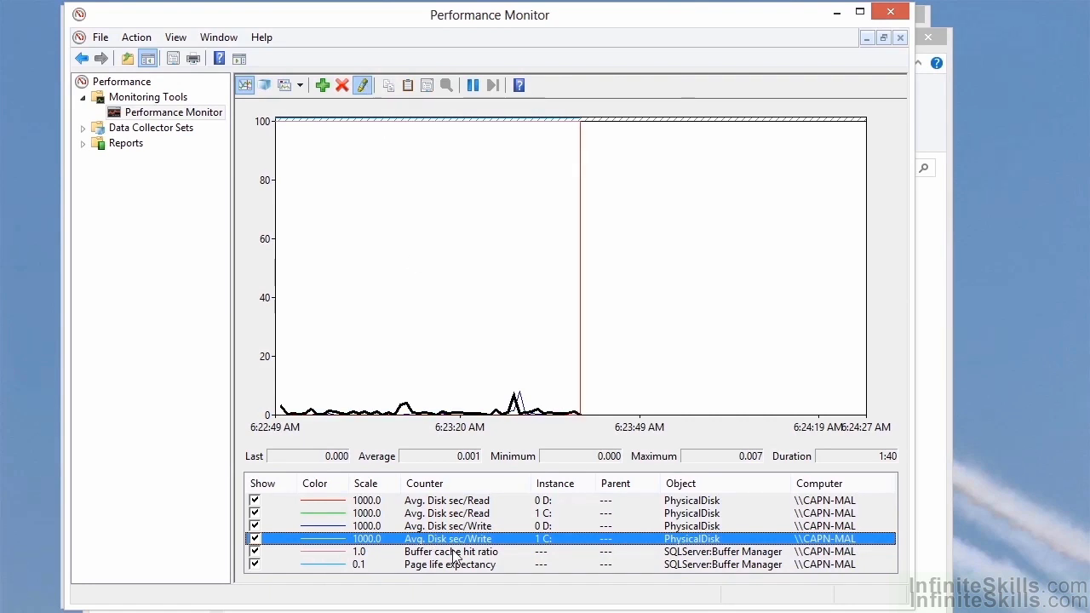
{"action": "left_click", "coordinate": [504, 527]}
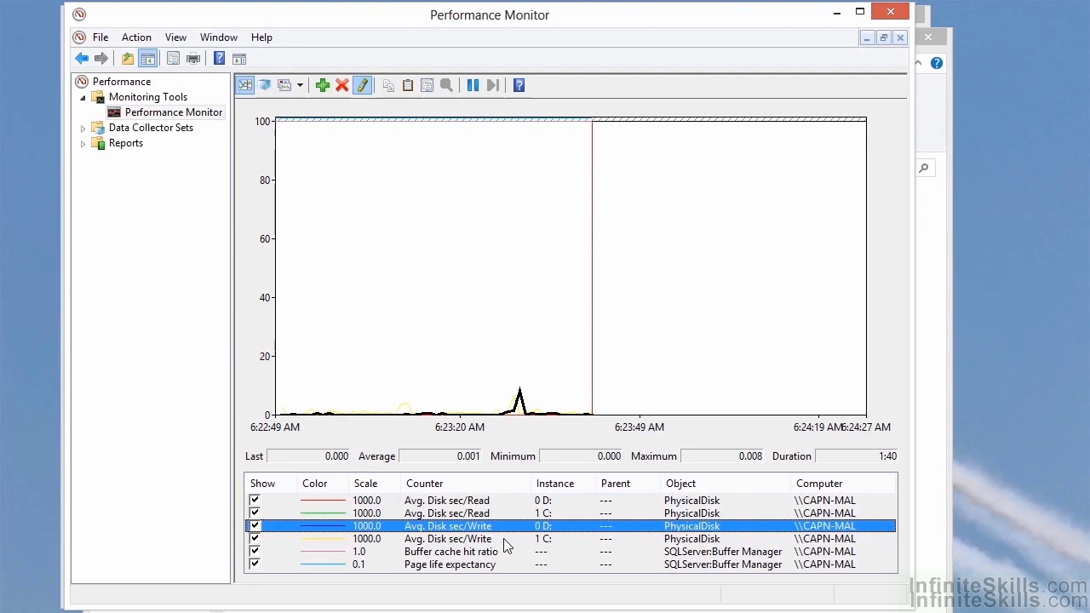
{"action": "left_click", "coordinate": [504, 540]}
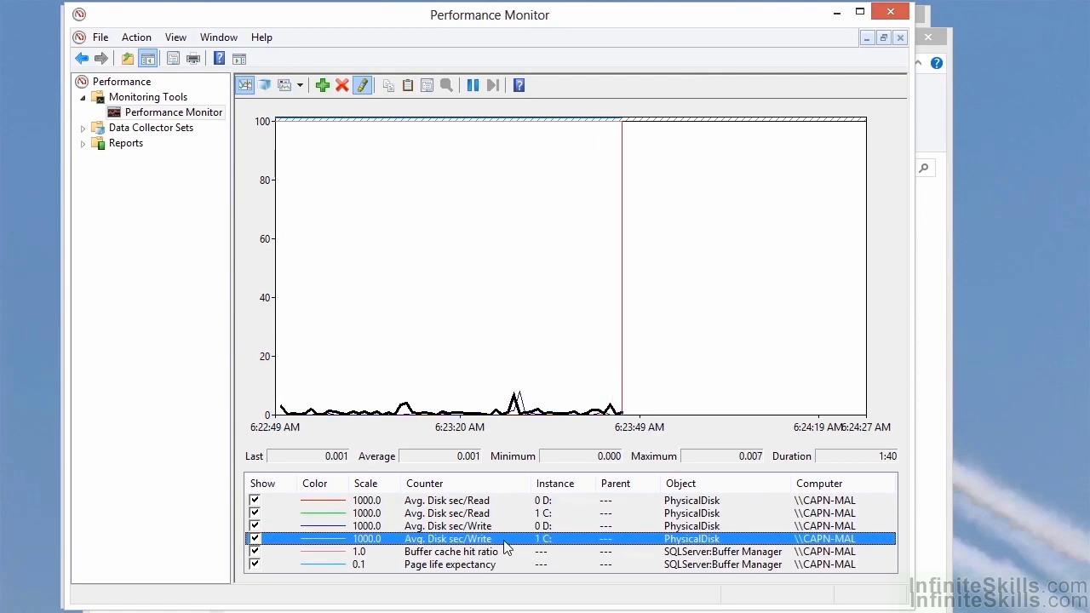
- Set the graph scale of the C: disk's Avg. Disk sec/Write counter to 10,000.0 and inspect its rescaled line
{"action": "double_click", "coordinate": [503, 541]}
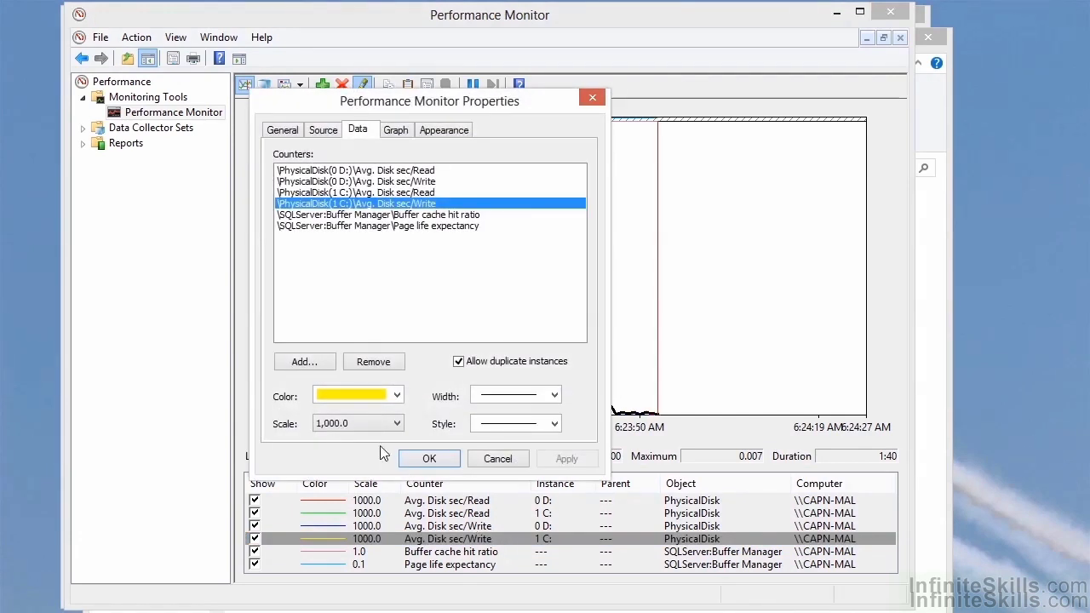
{"action": "left_click", "coordinate": [396, 425]}
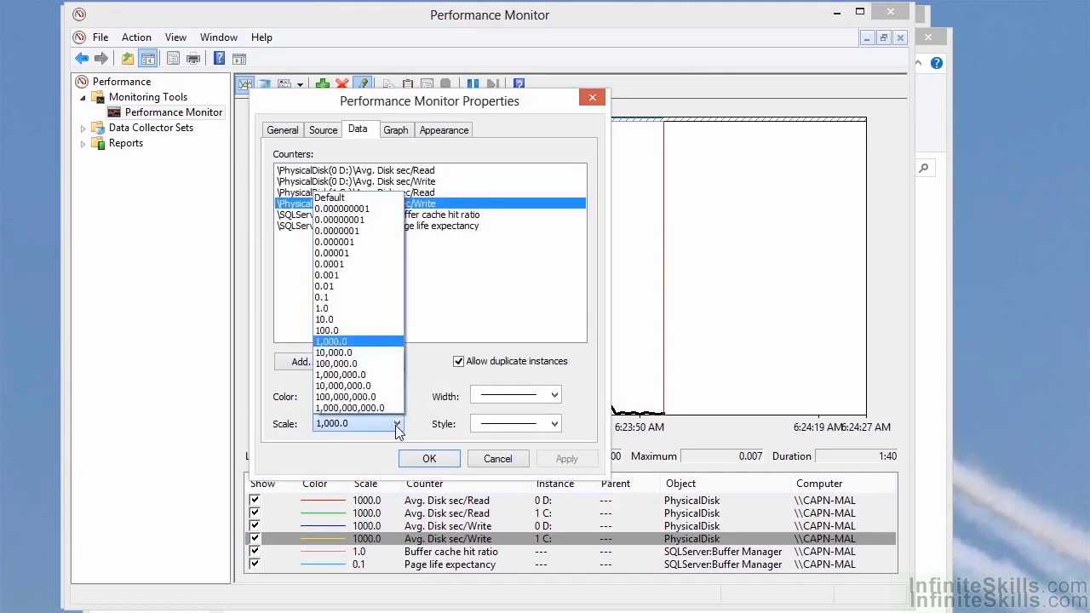
{"action": "left_click", "coordinate": [340, 352]}
{"action": "left_click", "coordinate": [577, 458]}
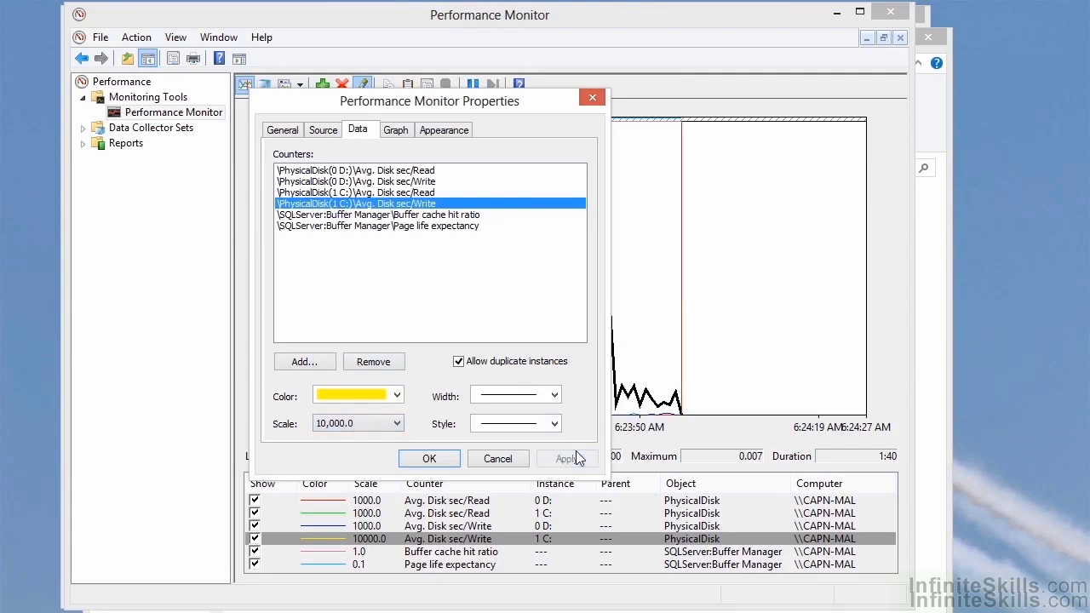
{"action": "left_click", "coordinate": [429, 458]}
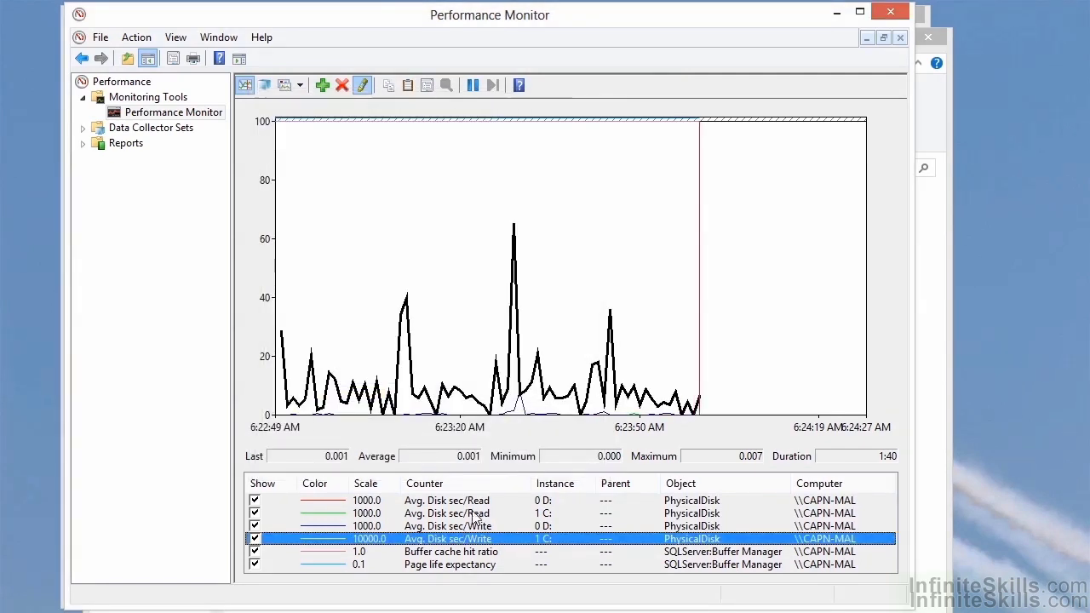
{"action": "mouse_move", "coordinate": [505, 411]}
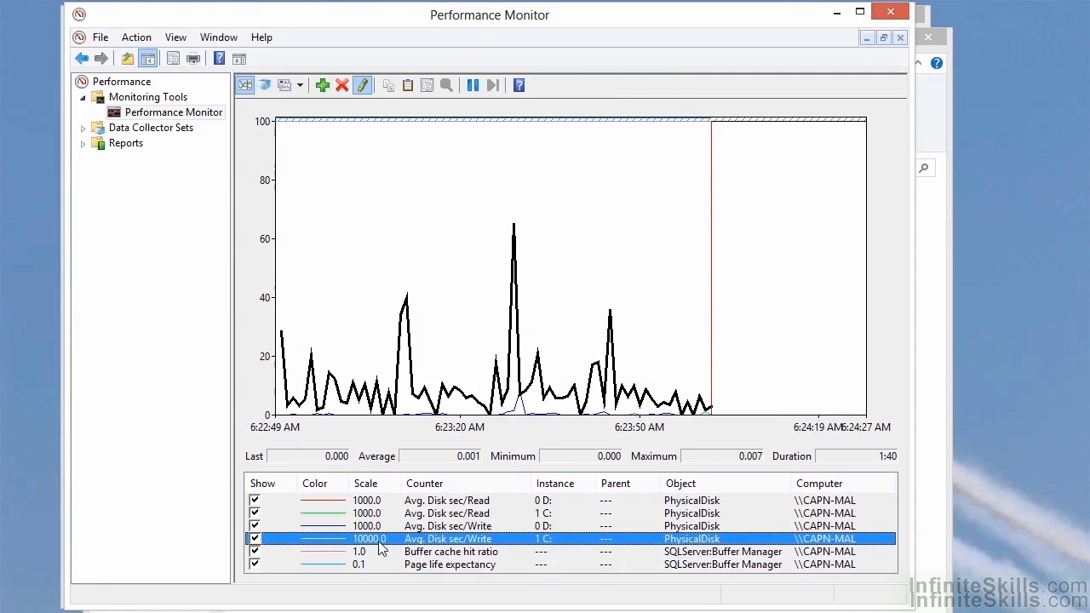
- Try a graph scale of 0.001 for the Page life expectancy counter and settle on 0.0001
{"action": "left_click", "coordinate": [459, 567]}
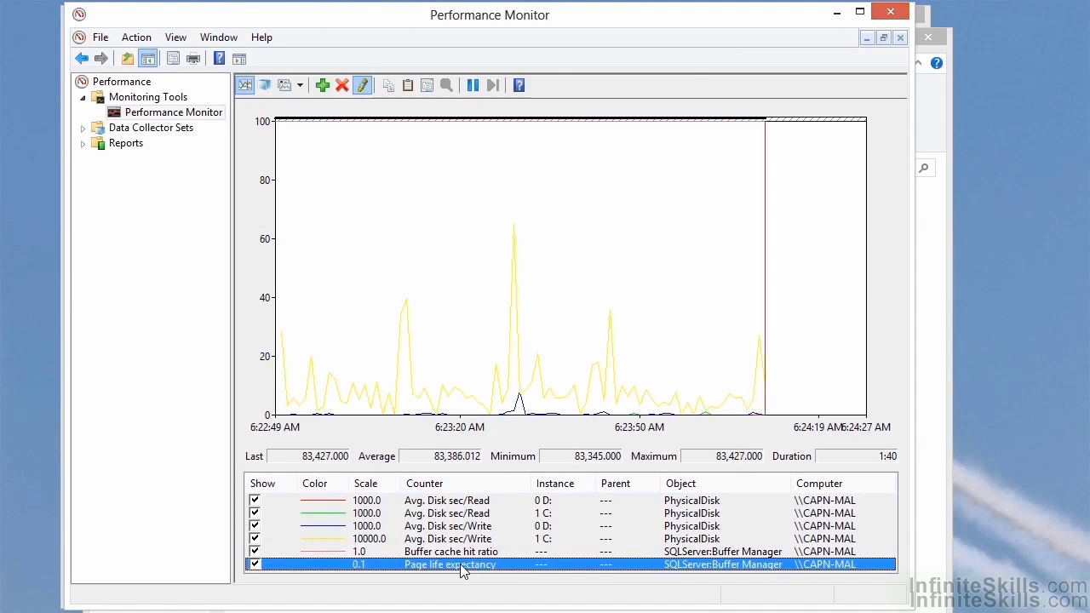
{"action": "double_click", "coordinate": [461, 570]}
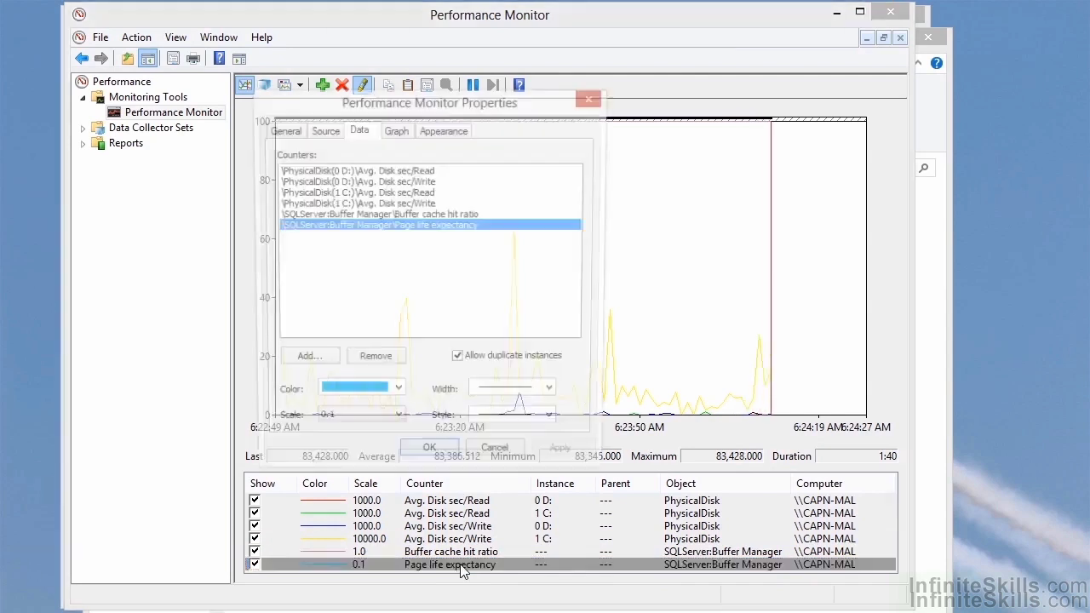
{"action": "left_click", "coordinate": [397, 423]}
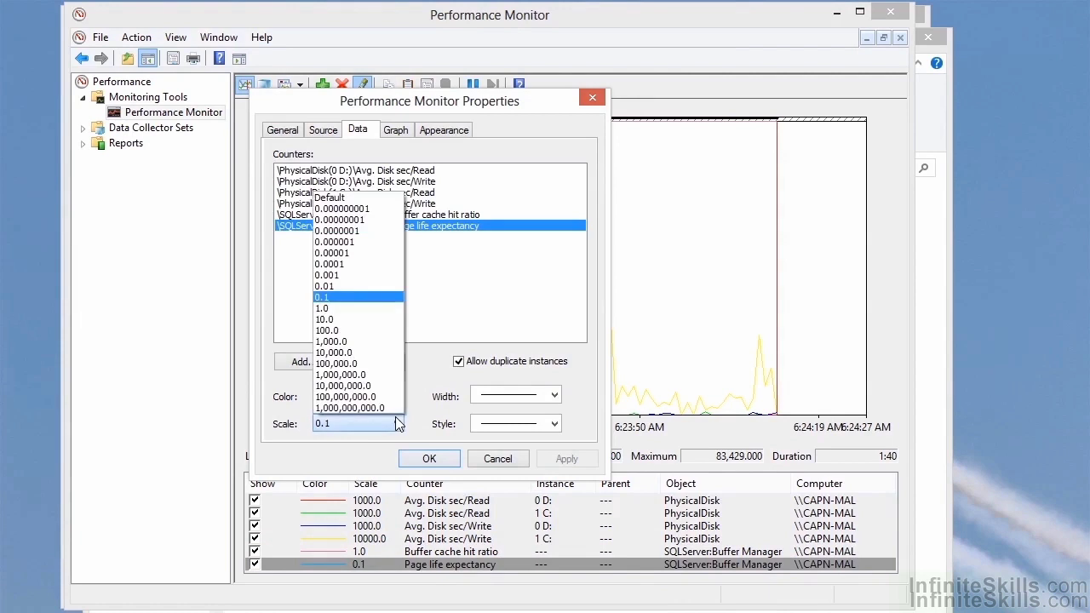
{"action": "left_click", "coordinate": [384, 276]}
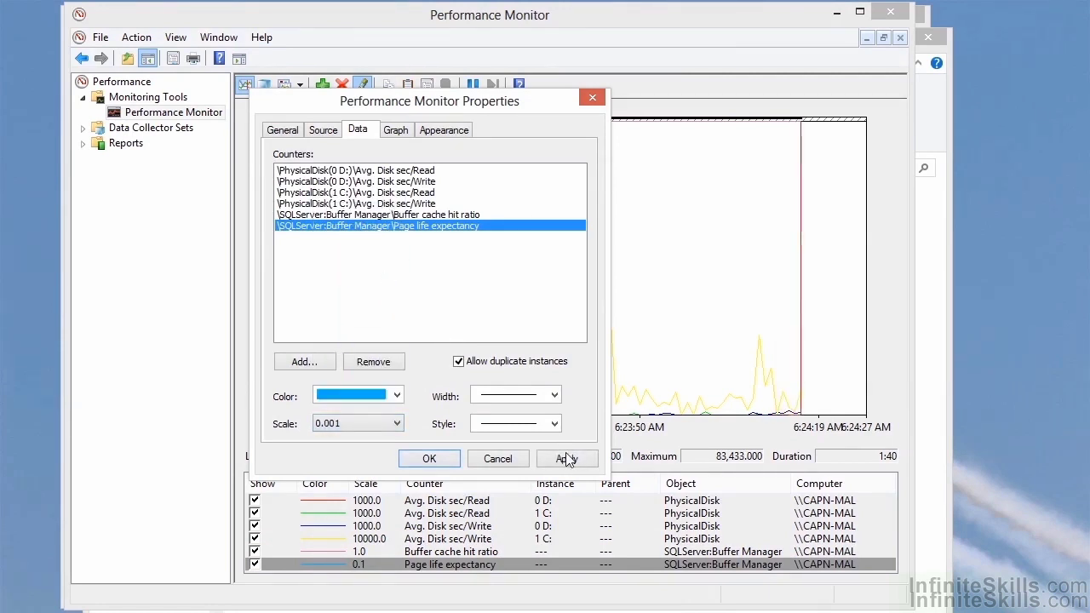
{"action": "left_click", "coordinate": [567, 459]}
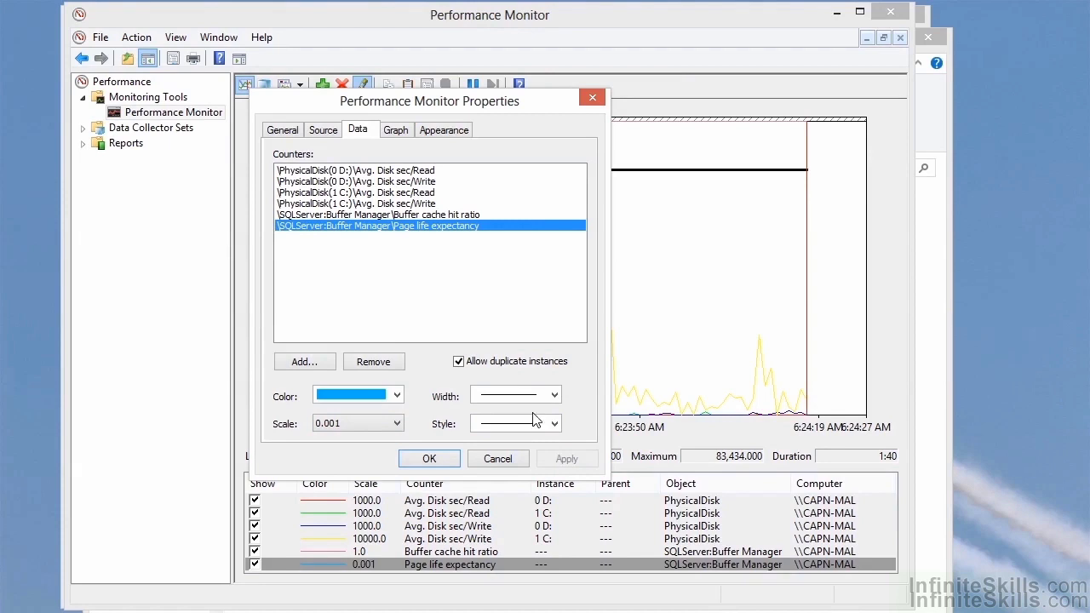
{"action": "left_click", "coordinate": [361, 422]}
{"action": "left_click", "coordinate": [365, 261]}
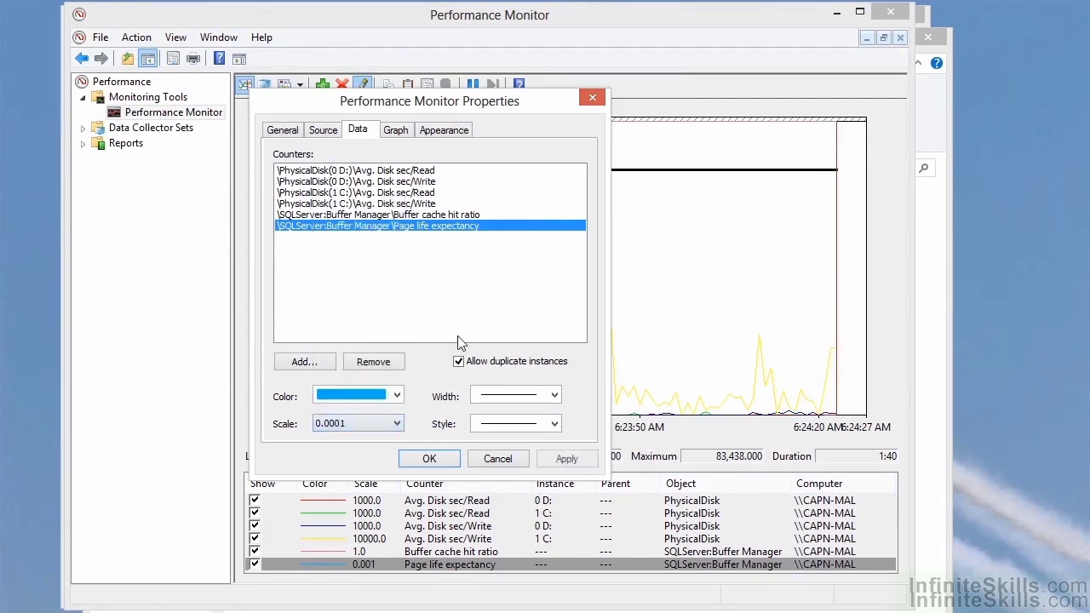
{"action": "left_click", "coordinate": [584, 460]}
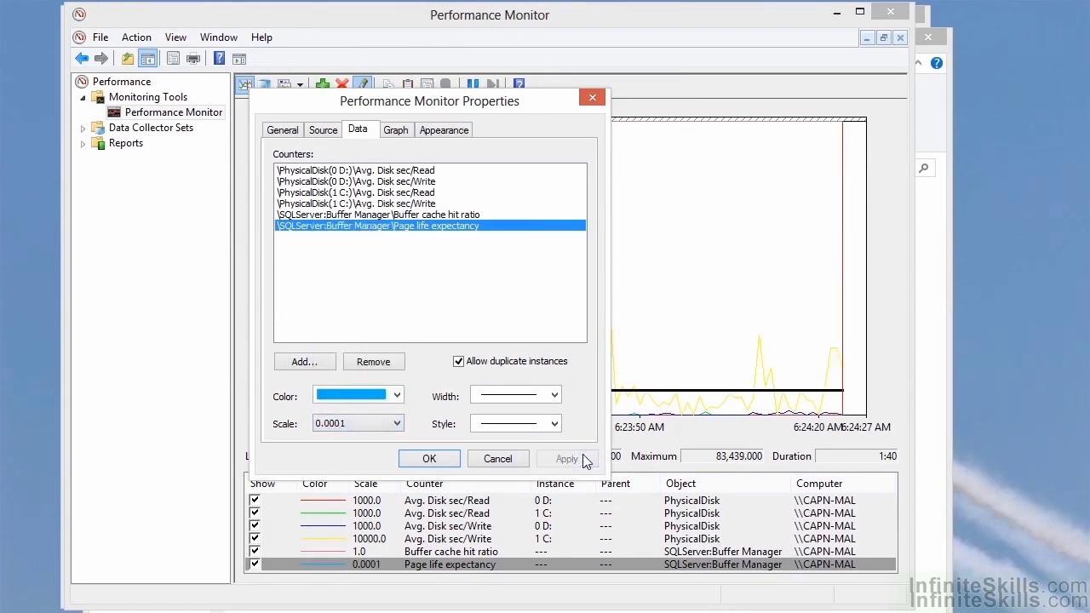
{"action": "left_click", "coordinate": [429, 458]}
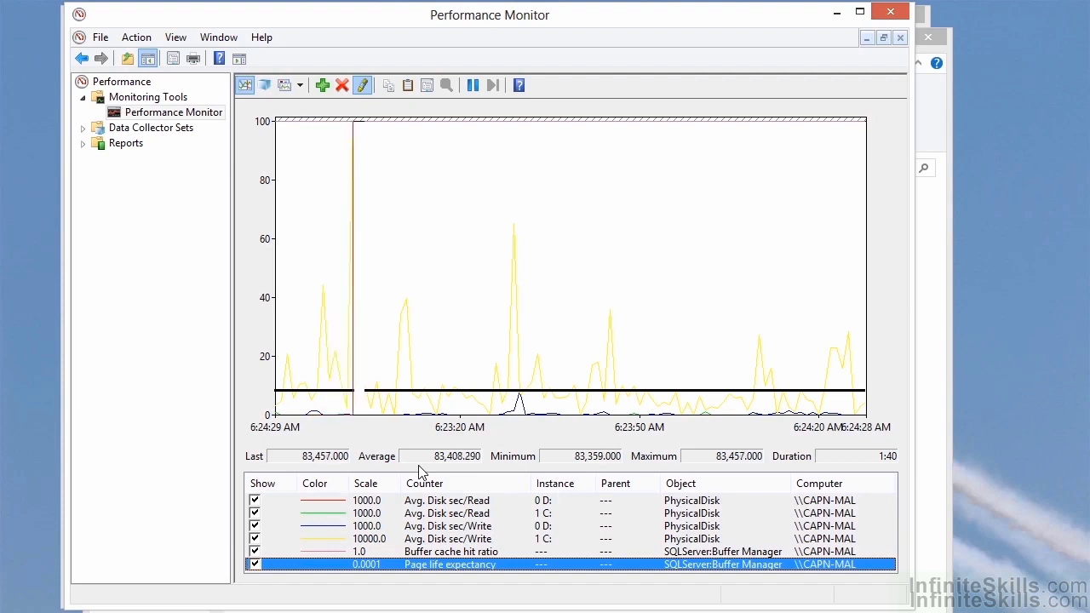
- Highlight the C: disk's Avg. Disk sec/Write line and view the graph's data source options without changing them
{"action": "left_click", "coordinate": [460, 539]}
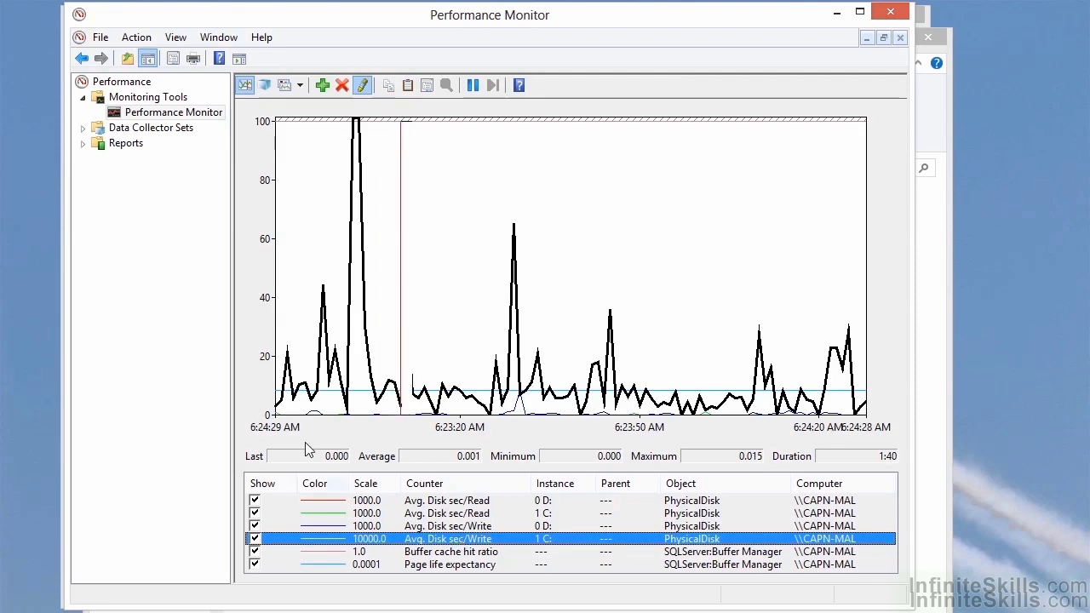
{"action": "left_click", "coordinate": [266, 86]}
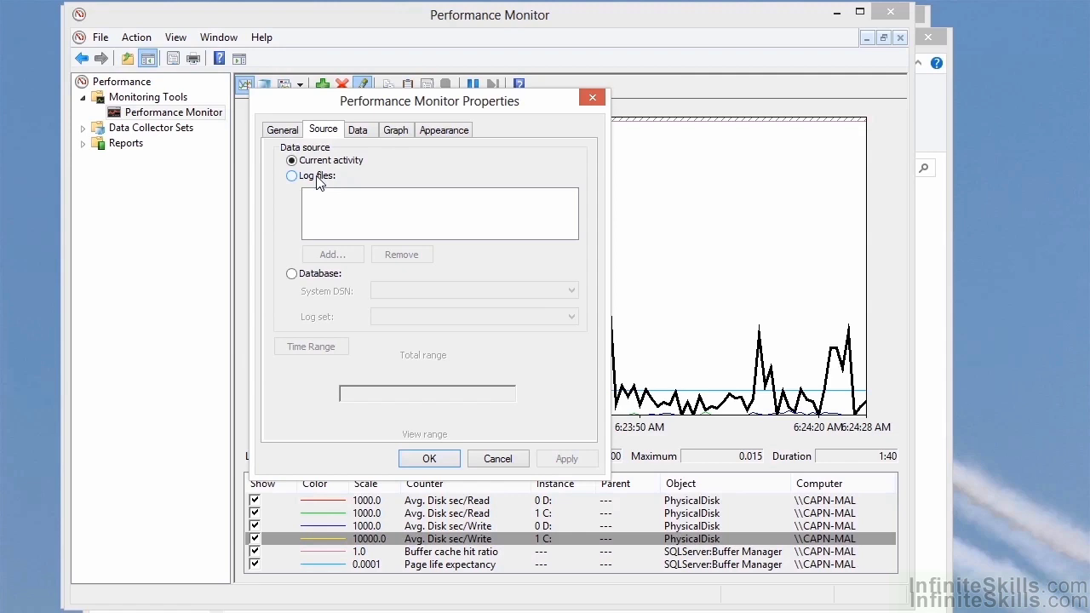
{"action": "left_click", "coordinate": [499, 459]}
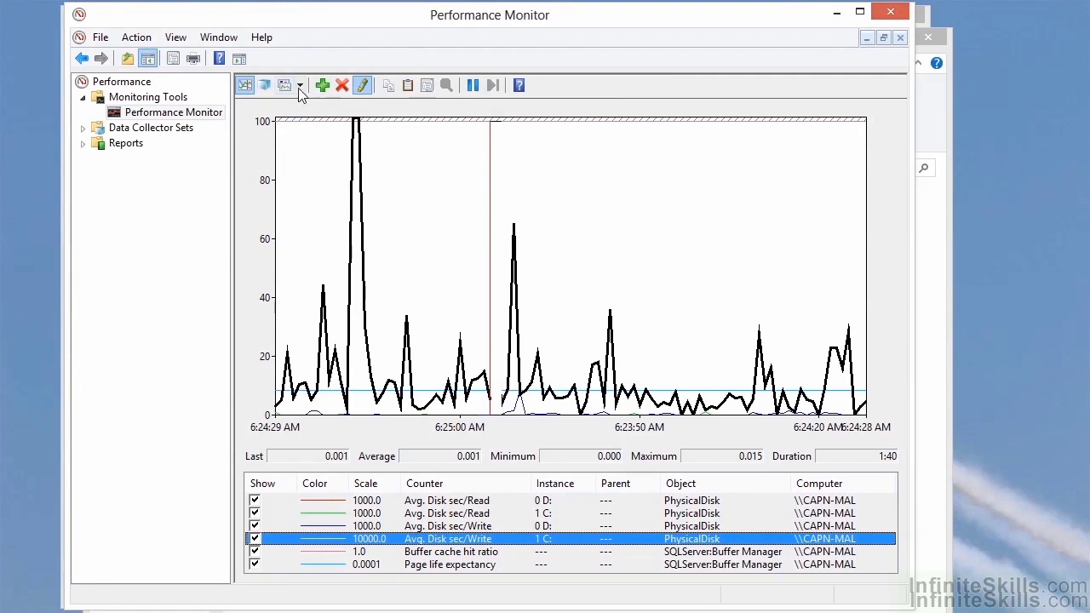
- Display the counters as a histogram bar chart and switch the display to a report
{"action": "left_click", "coordinate": [300, 86]}
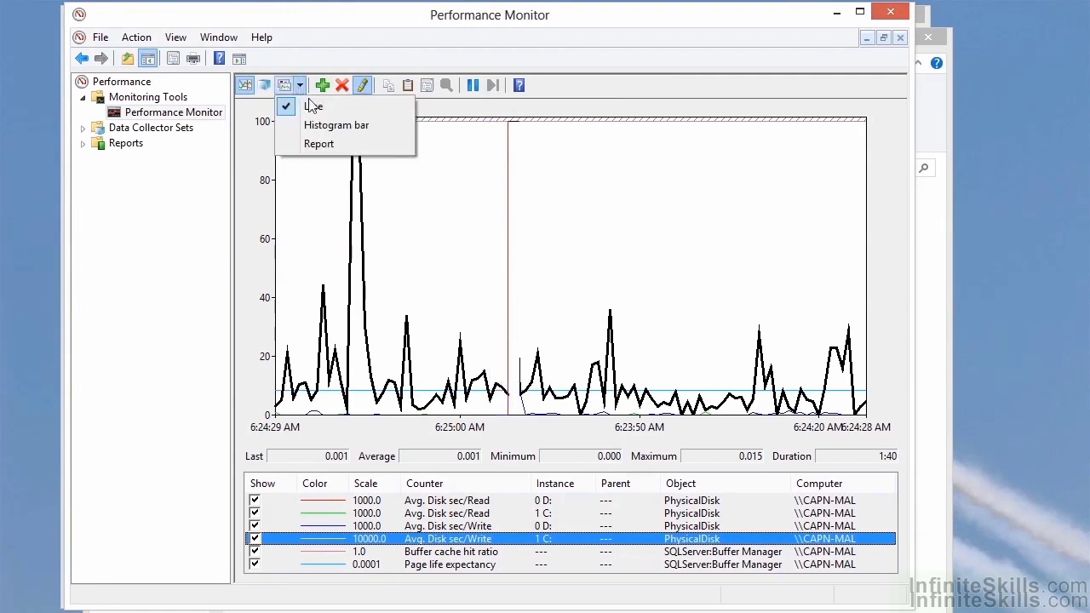
{"action": "left_click", "coordinate": [342, 134]}
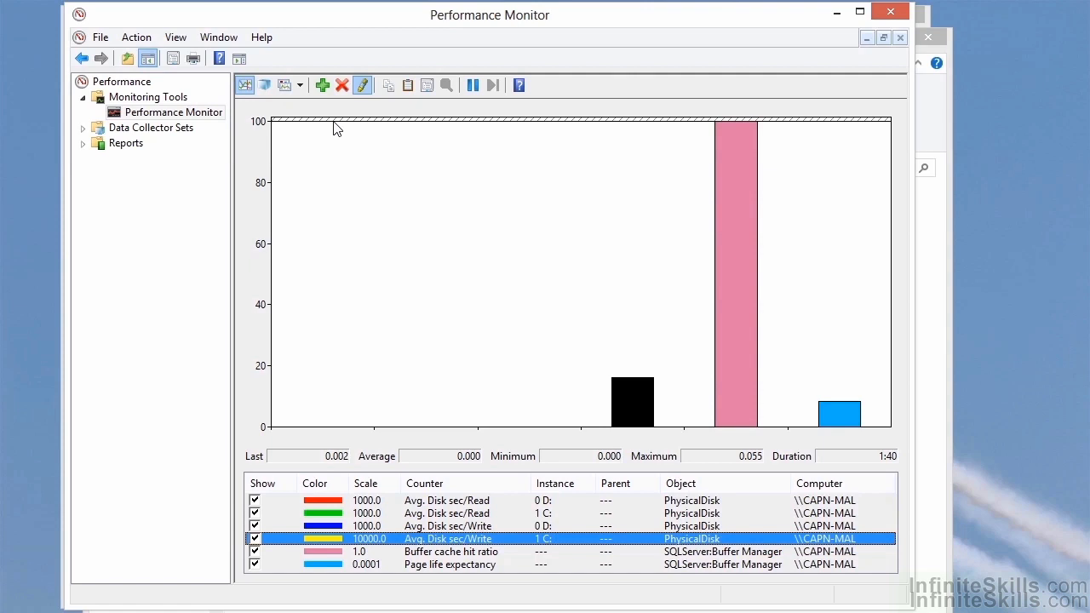
{"action": "left_click", "coordinate": [300, 85]}
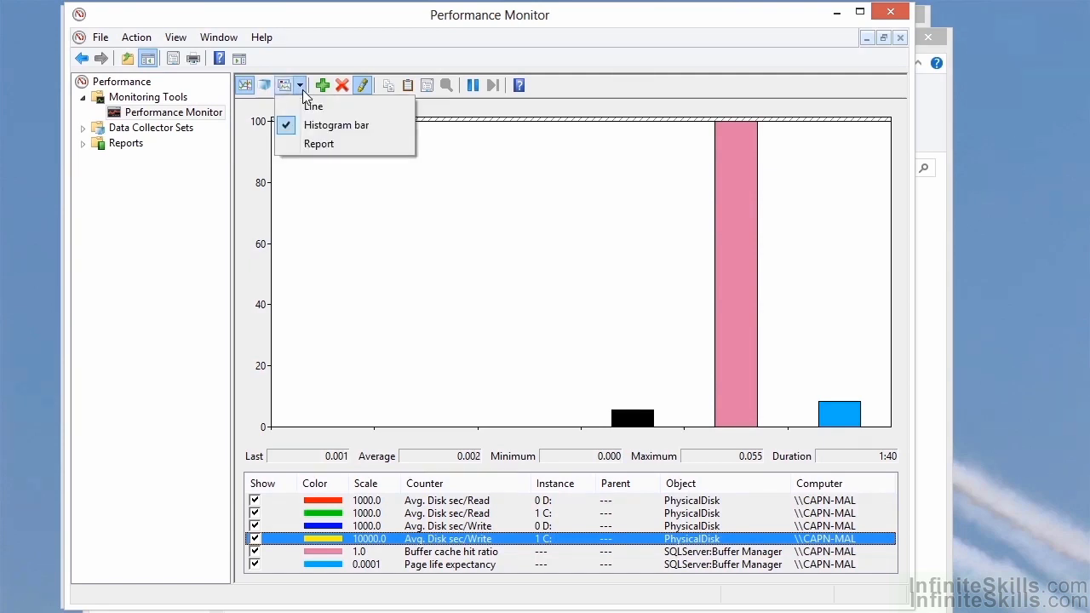
{"action": "left_click", "coordinate": [319, 144]}
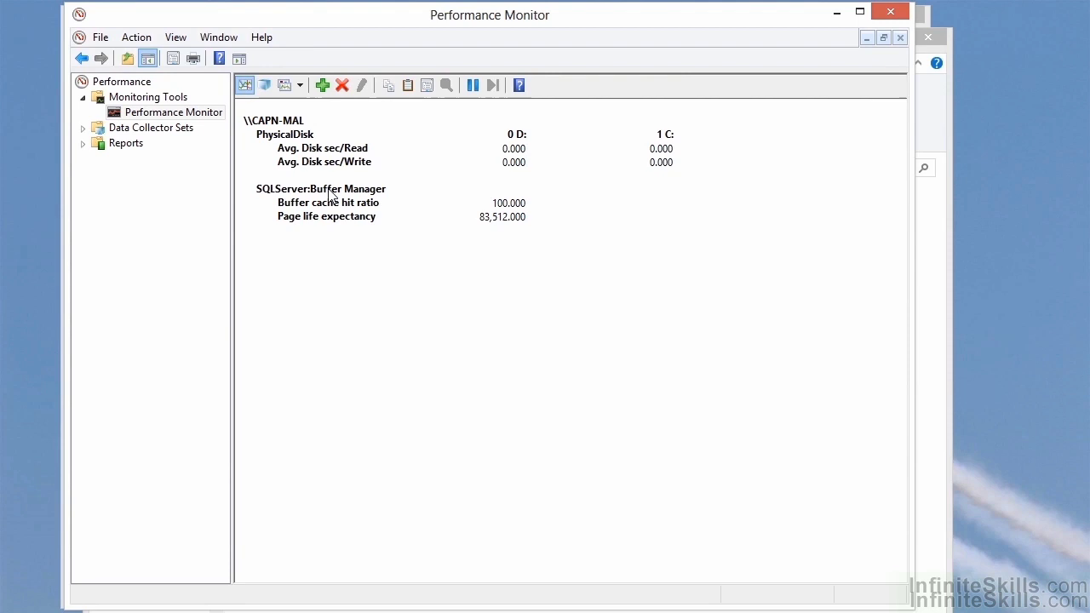
- Start creating a new data collector set under the User Defined data collector sets
{"action": "left_click", "coordinate": [82, 128]}
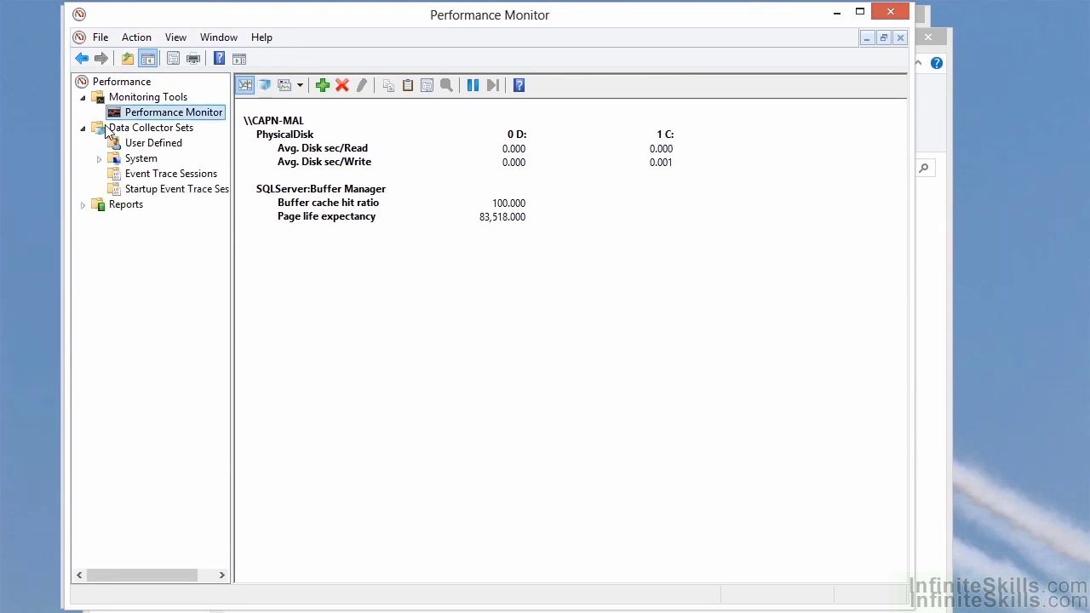
{"action": "left_click", "coordinate": [147, 145]}
{"action": "right_click", "coordinate": [146, 150]}
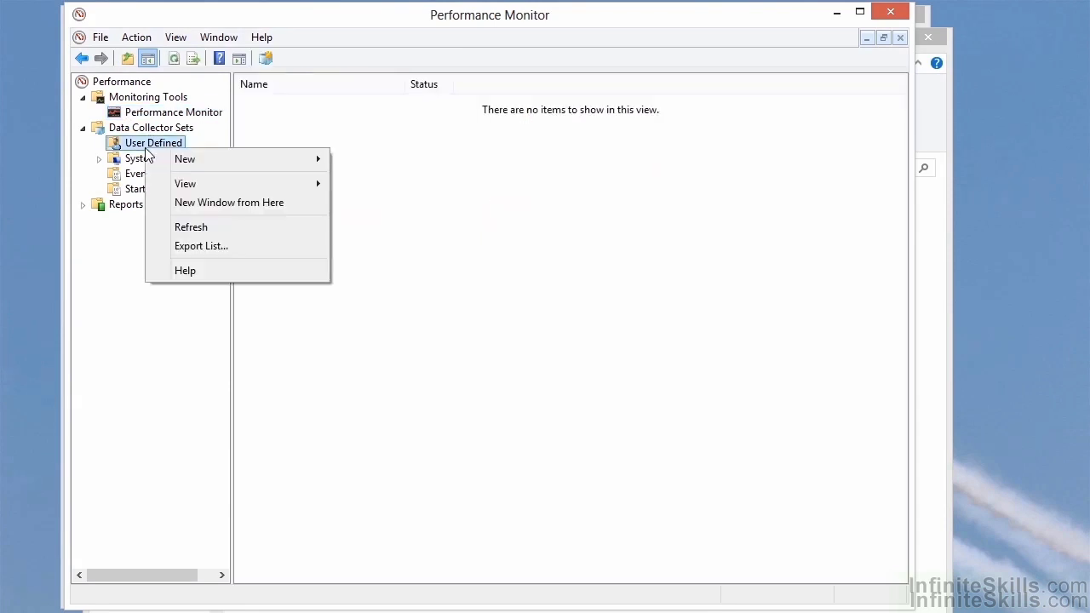
{"action": "mouse_move", "coordinate": [194, 160]}
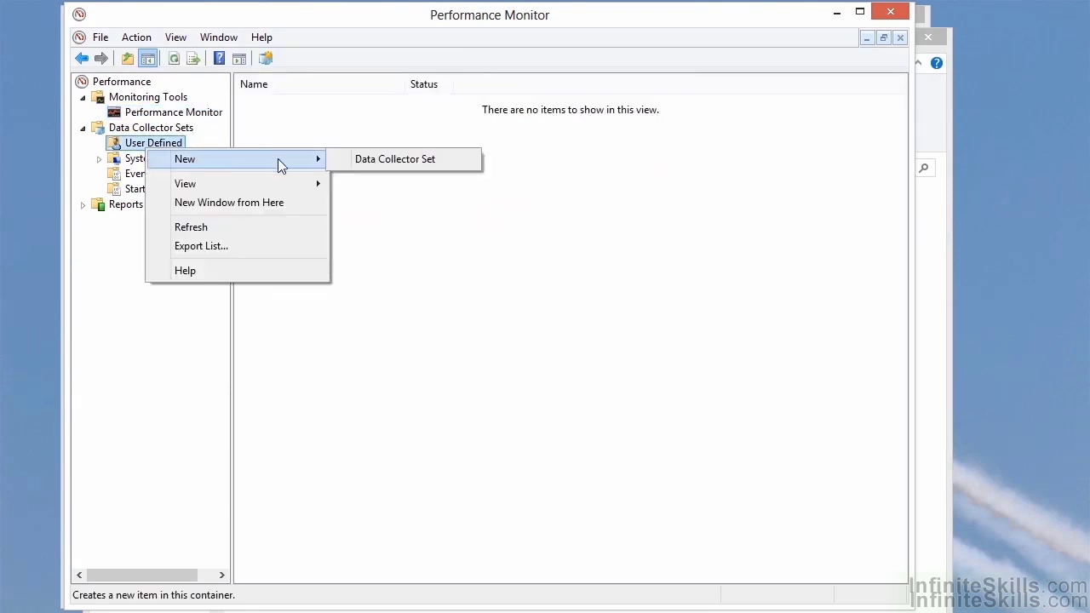
{"action": "left_click", "coordinate": [346, 163]}
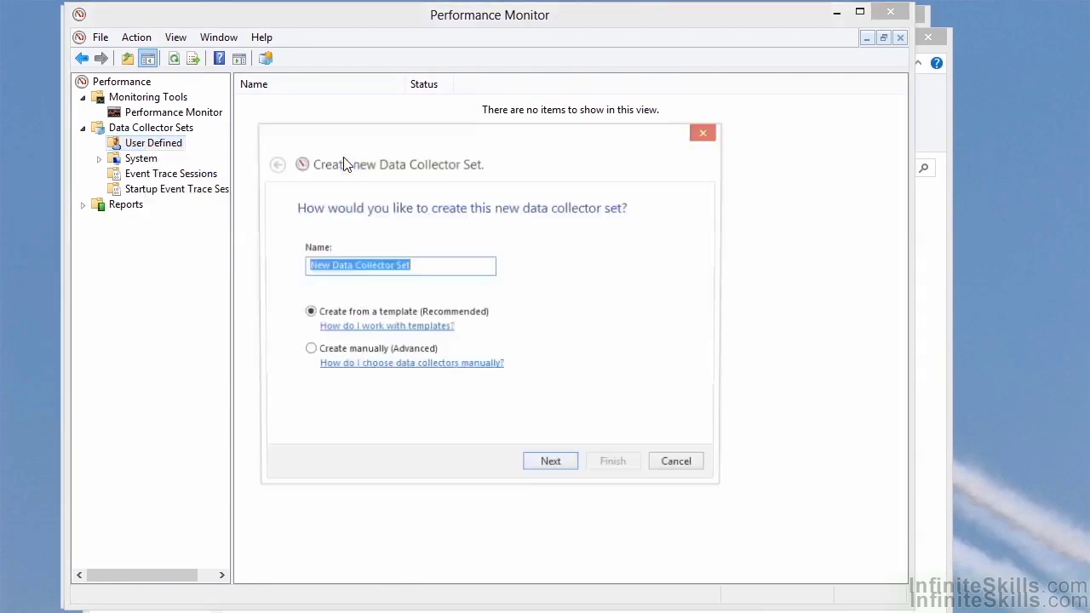